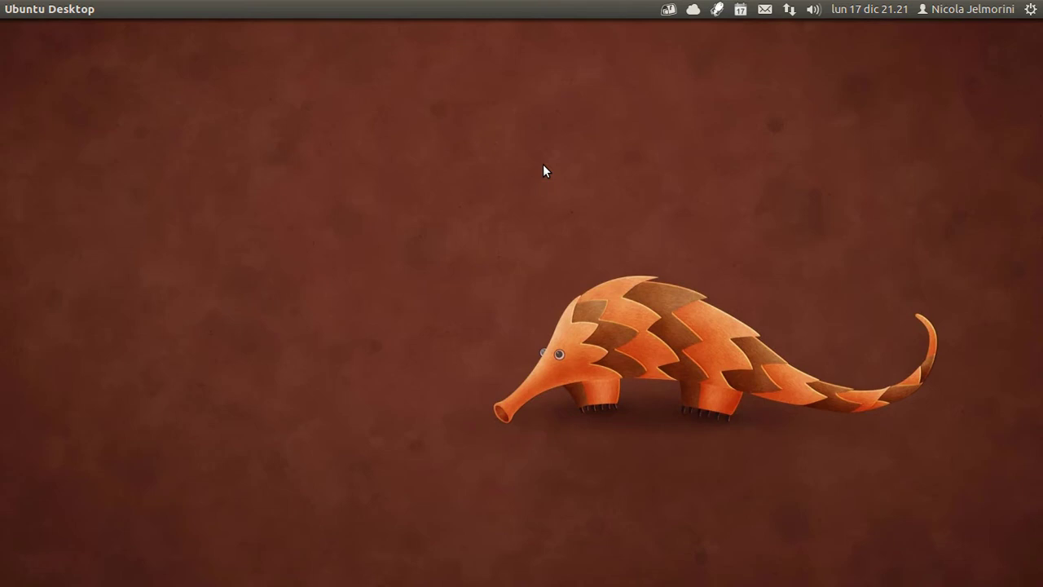
# Step: Launch minecraft-start and log in with the saved account credentials
pyautogui.press('super')
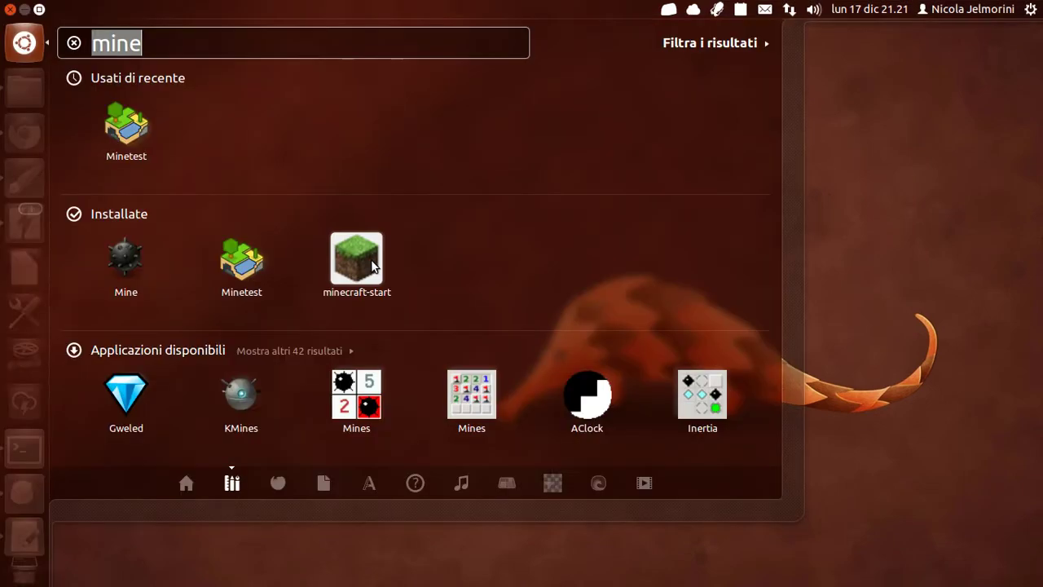
pyautogui.click(370, 261)
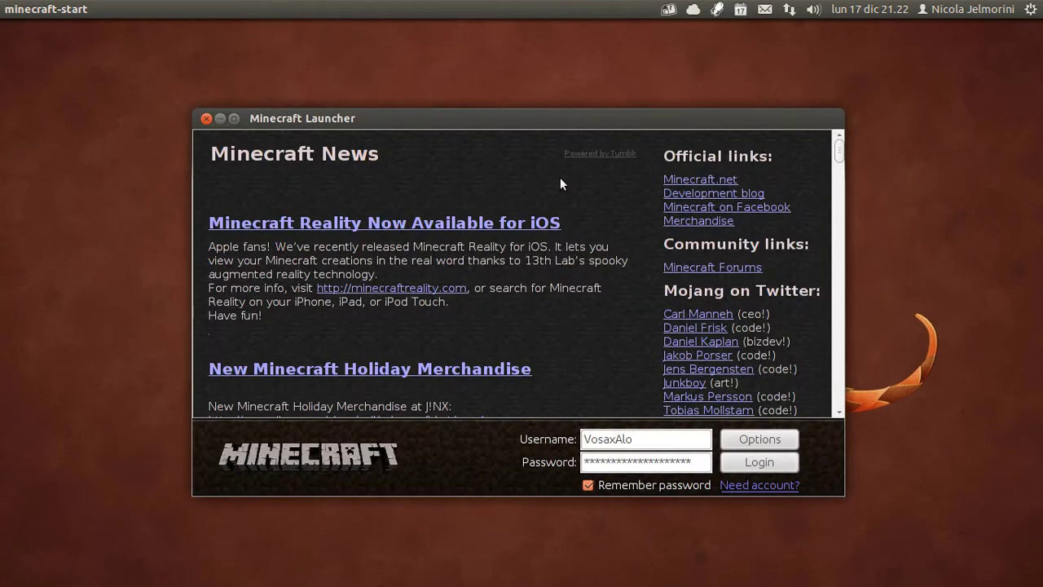
pyautogui.moveTo(555, 114); pyautogui.dragTo(420, 51)
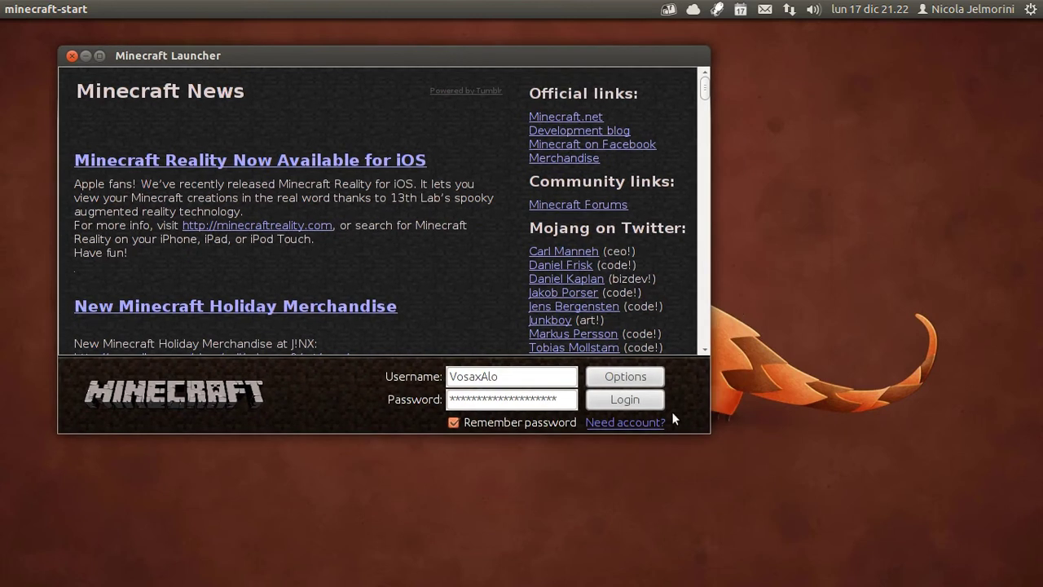
pyautogui.click(618, 403)
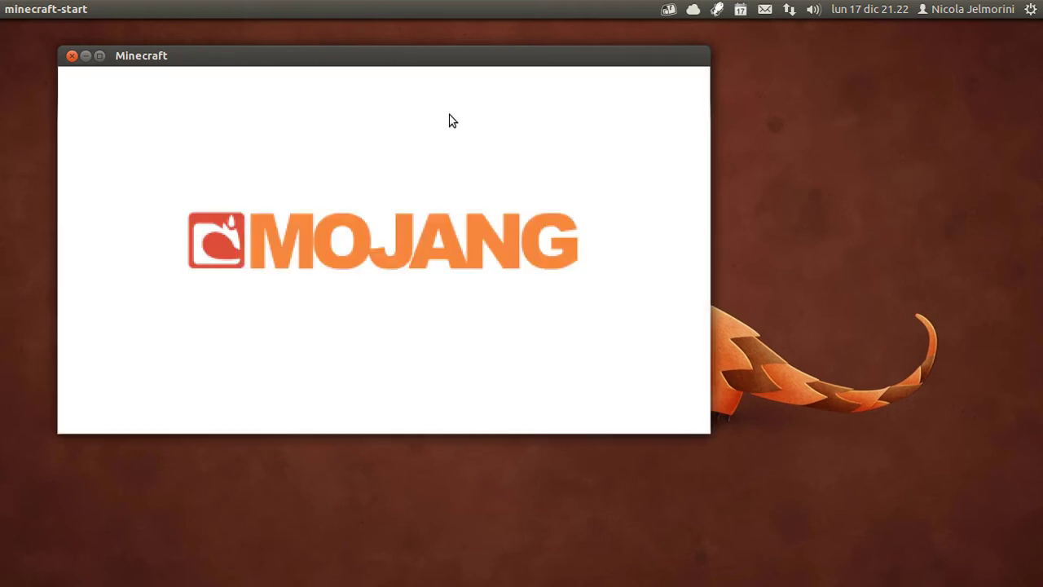
# Step: Load the saved single-player world Nuovo Mondo in Minecraft
pyautogui.moveTo(400, 57); pyautogui.dragTo(638, 74)
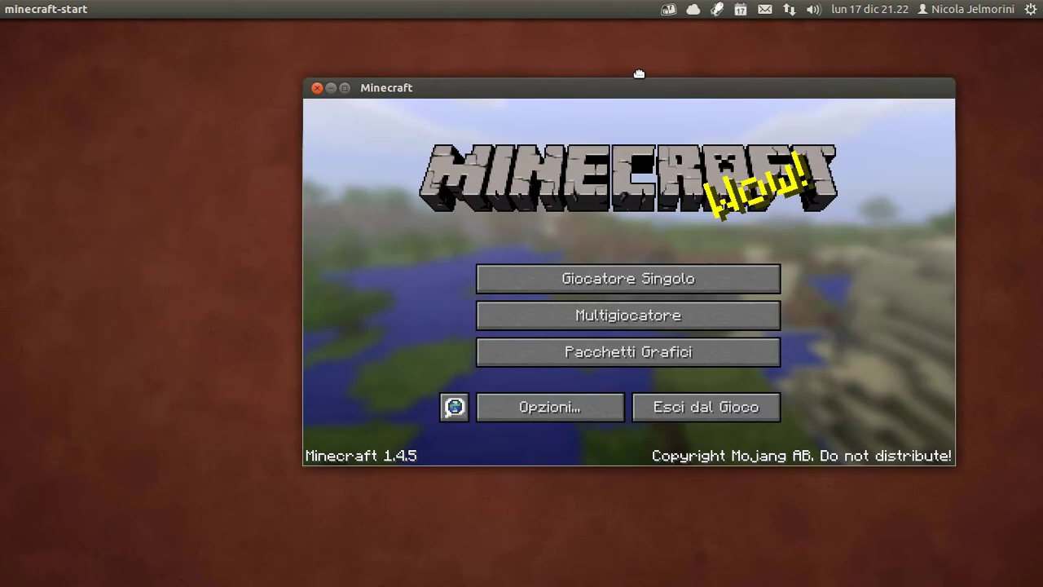
pyautogui.click(660, 274)
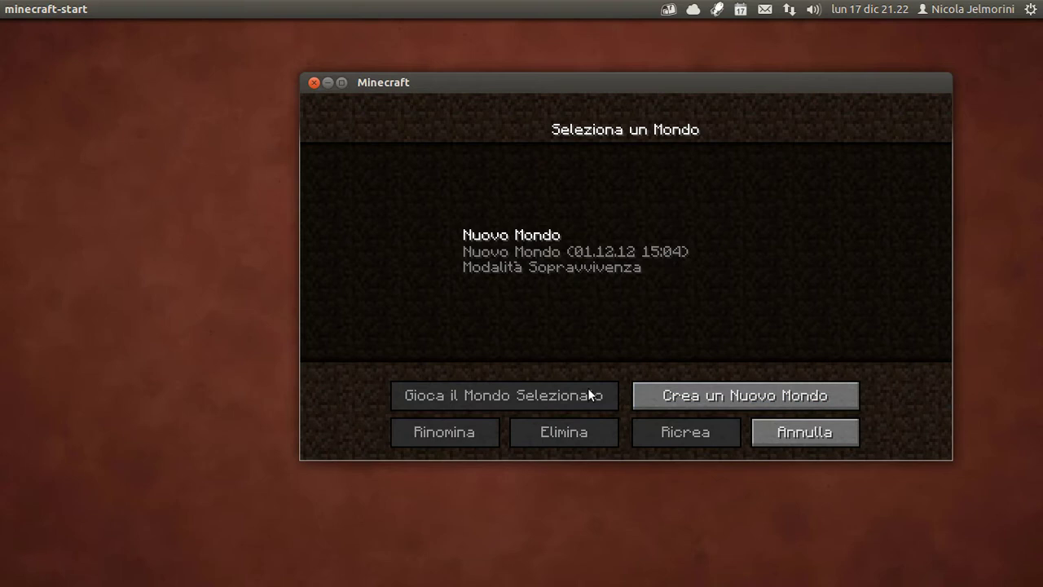
pyautogui.click(507, 235)
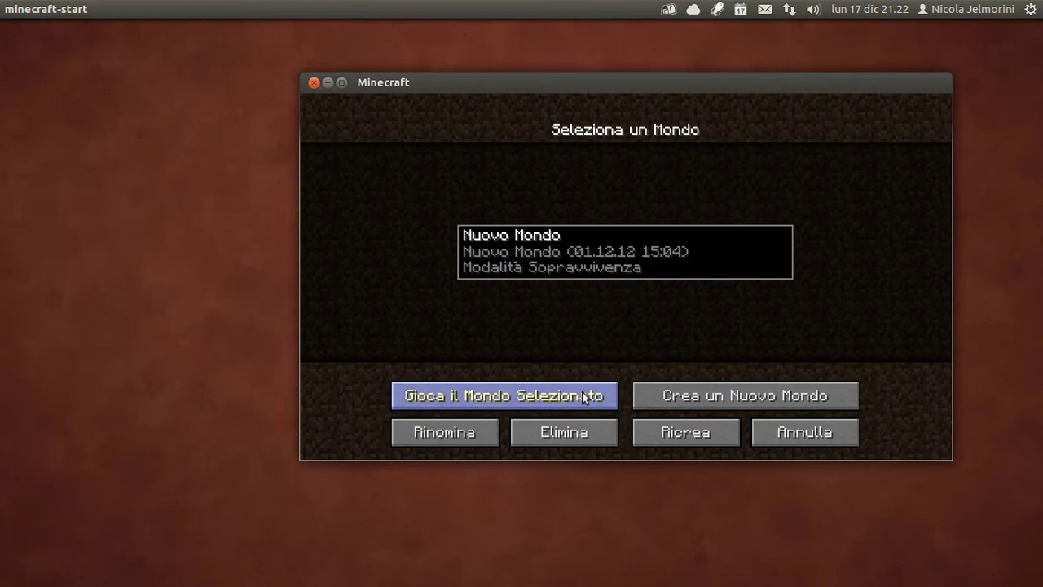
pyautogui.click(582, 398)
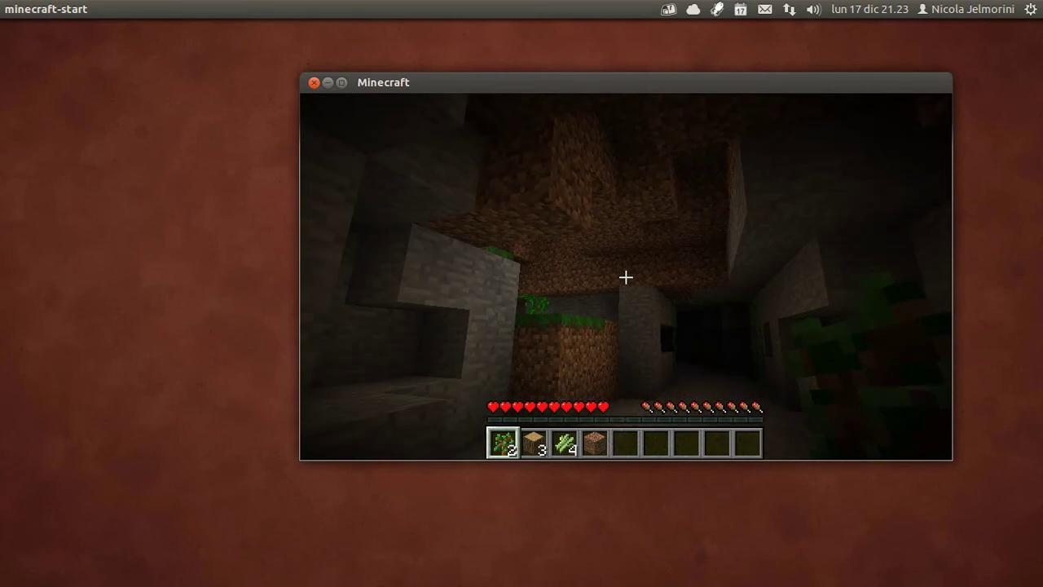
# Step: Show the debug information overlay and move forward a little in the cave to check performance
pyautogui.press('F3')
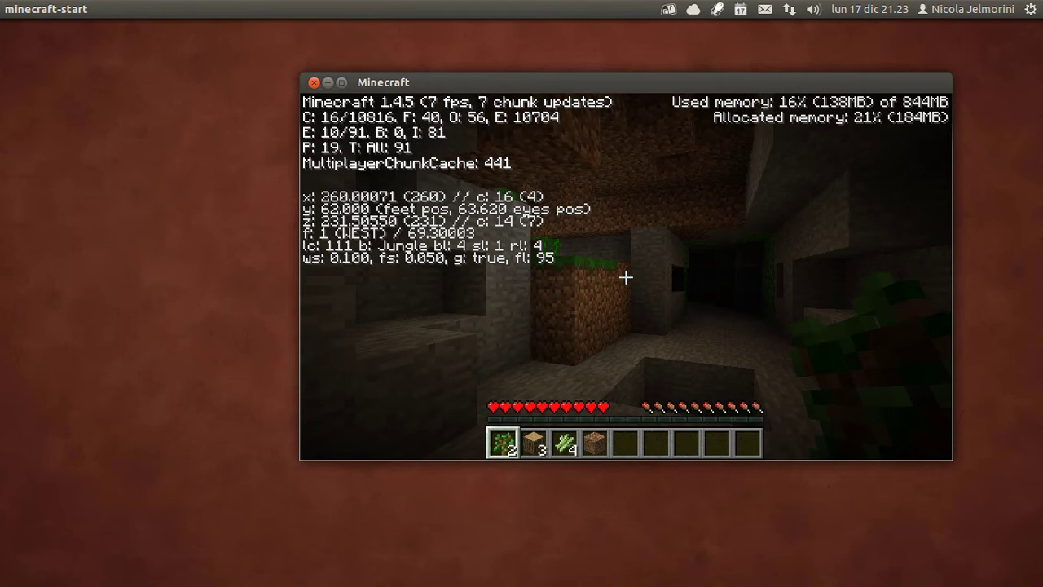
pyautogui.moveTo(626, 277)
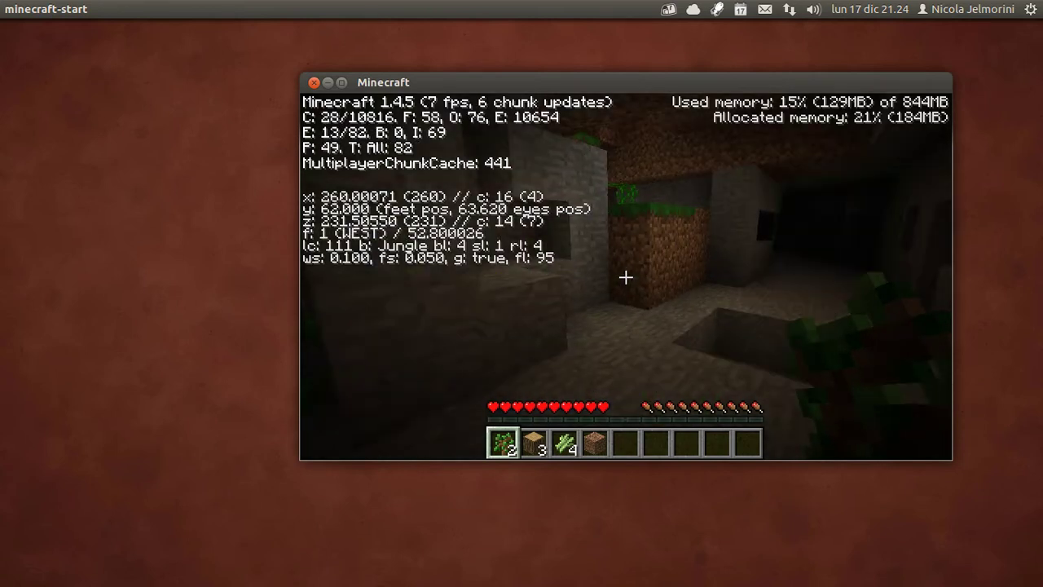
pyautogui.press('w')
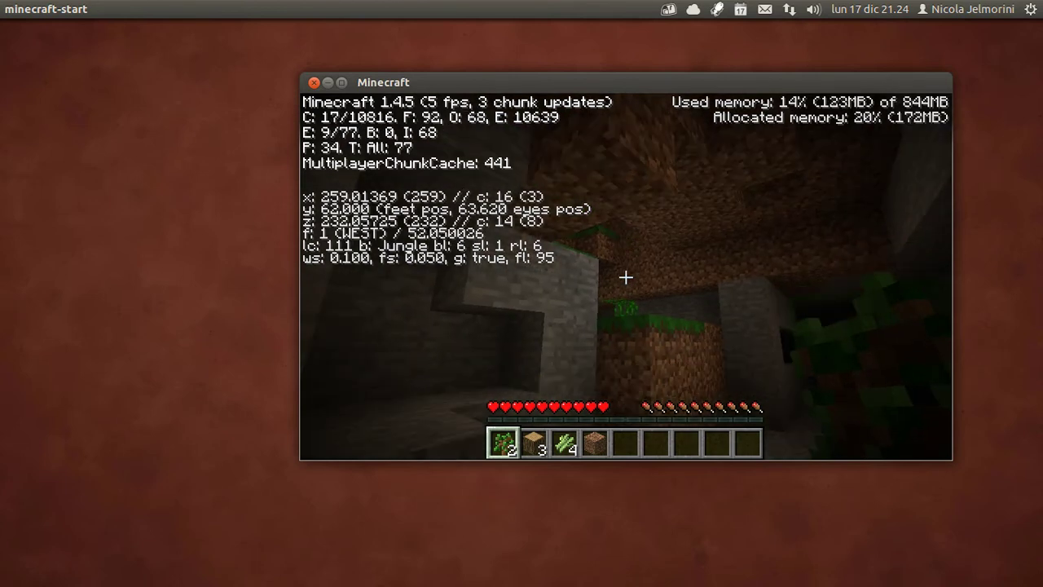
# Step: Save the world, return to the main menu and quit Minecraft
pyautogui.press('Escape')
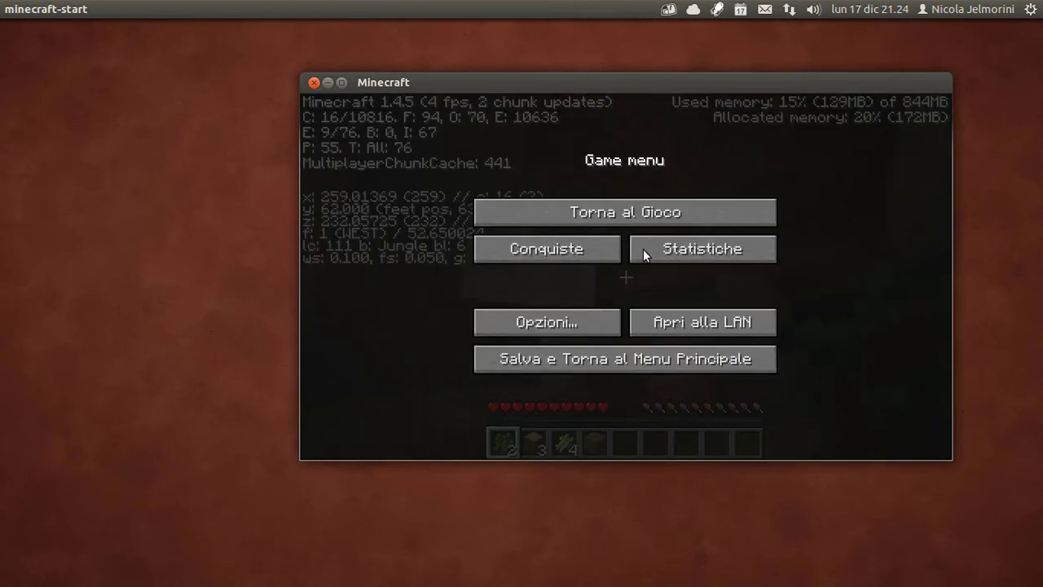
pyautogui.click(660, 357)
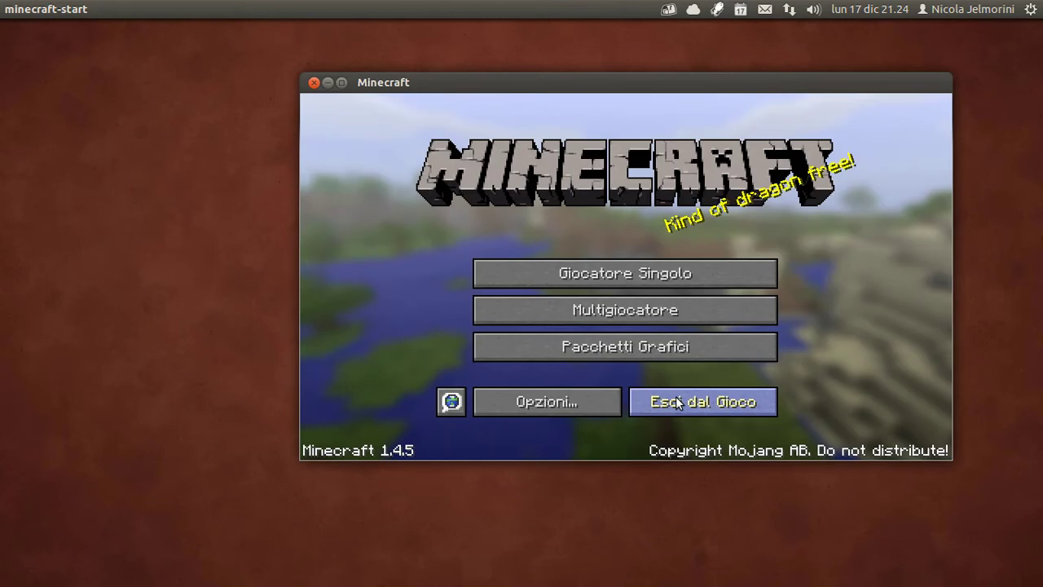
pyautogui.click(678, 403)
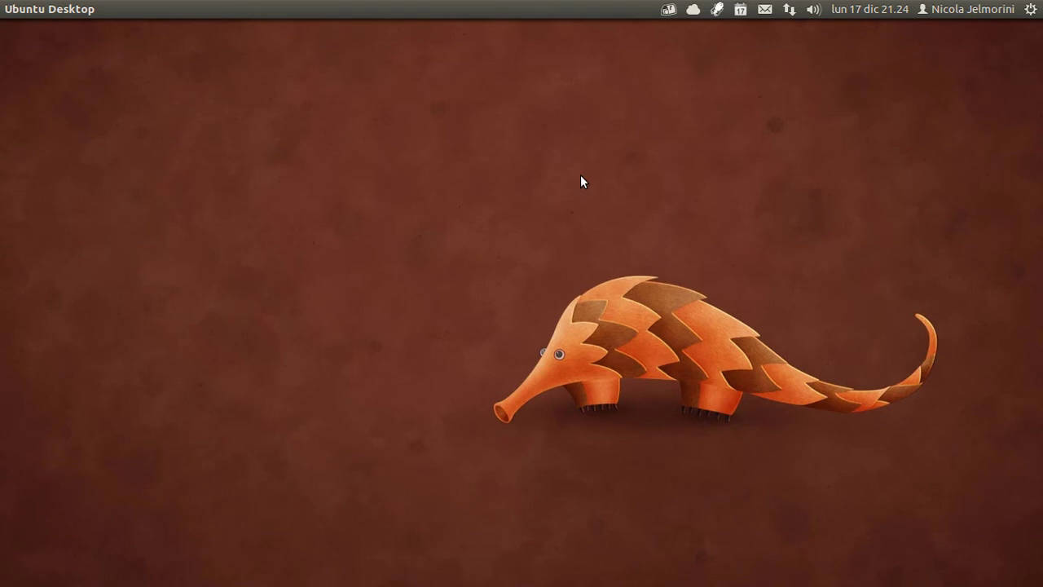
# Step: Launch Minetest and start playing the single-player world Primo mondo
pyautogui.press('super')
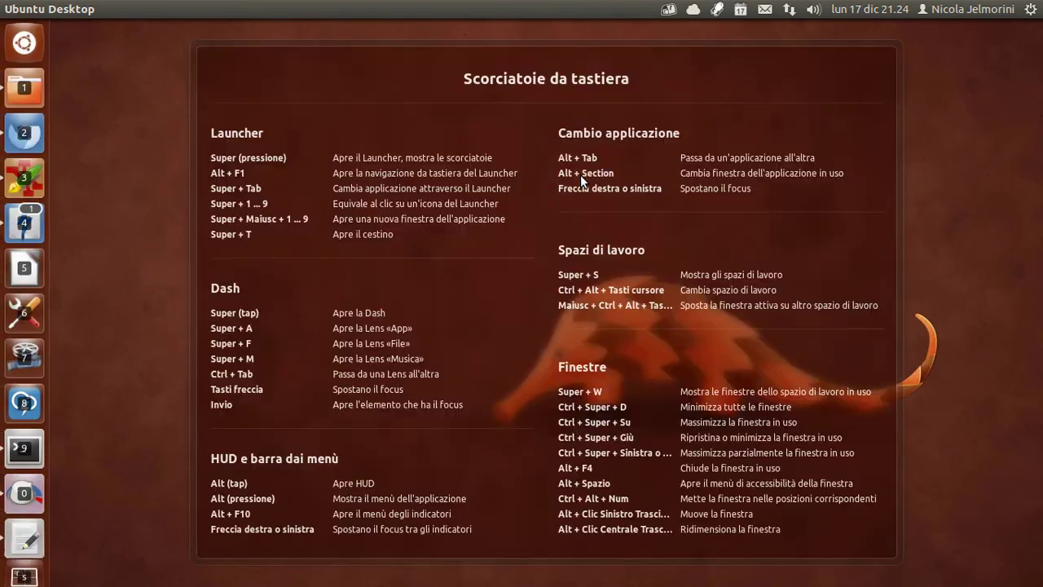
pyautogui.press('super+a')
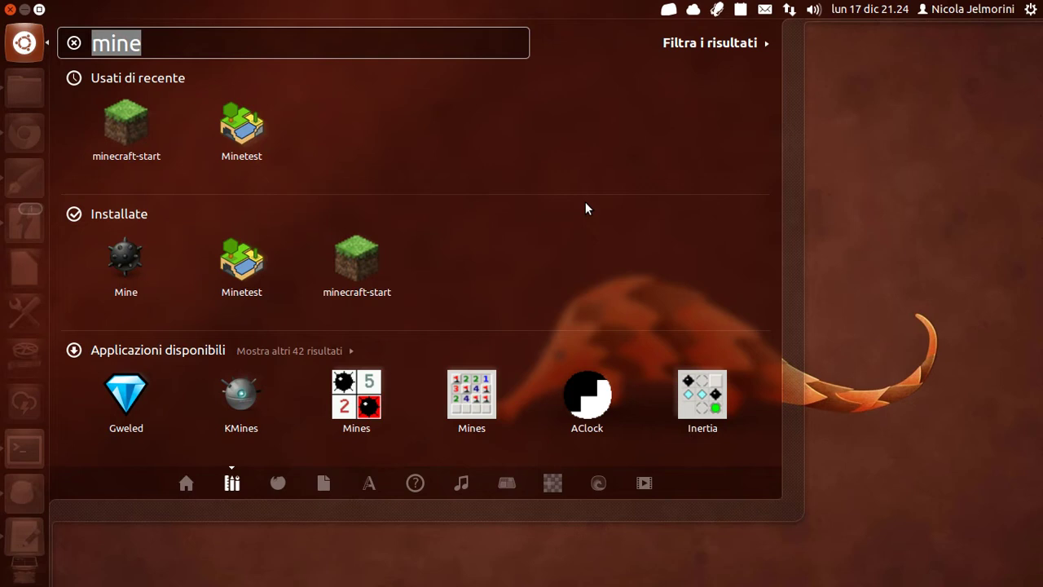
pyautogui.click(252, 124)
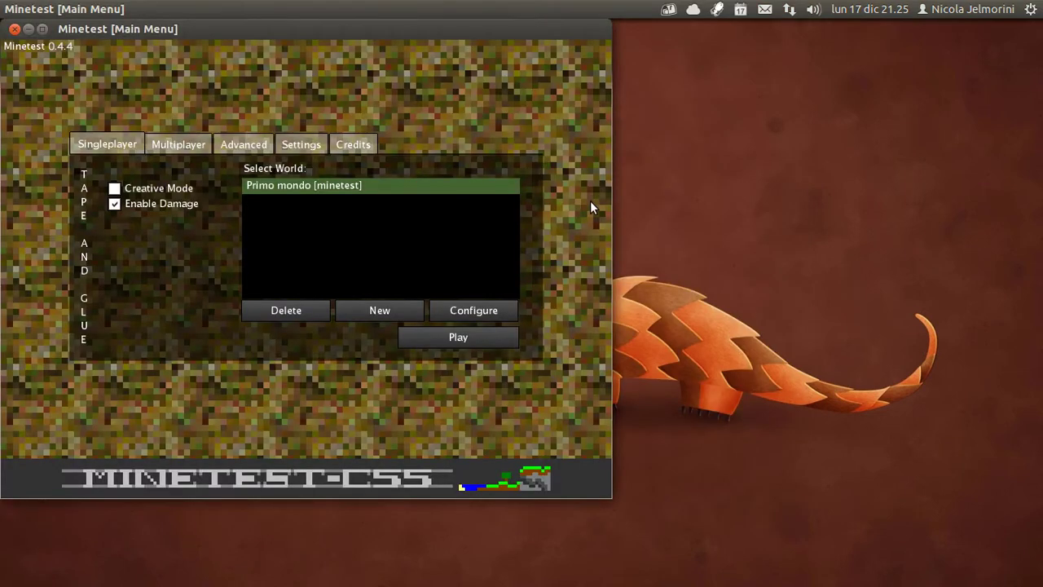
pyautogui.moveTo(266, 35); pyautogui.dragTo(438, 45)
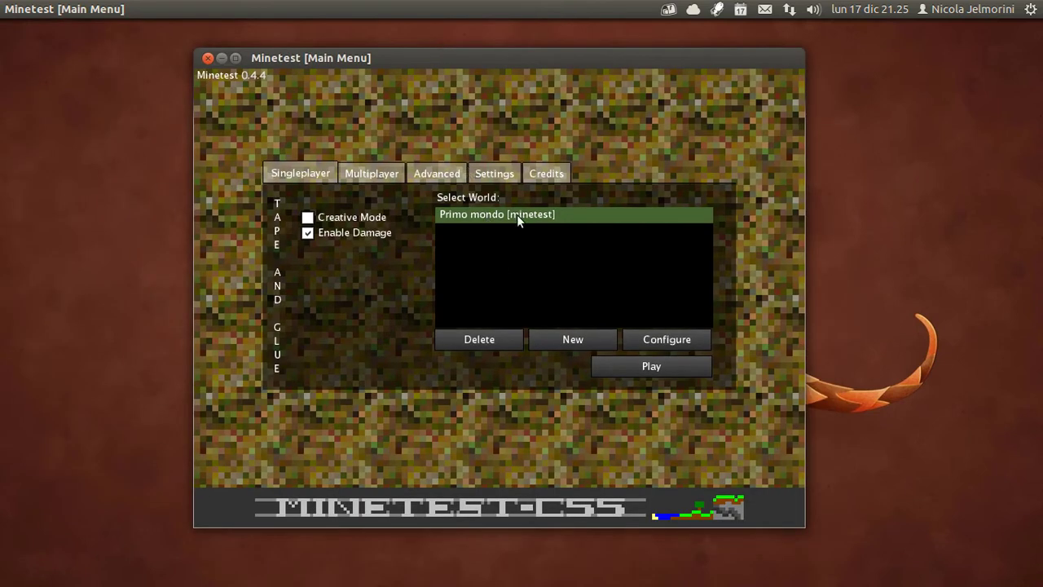
pyautogui.click(644, 367)
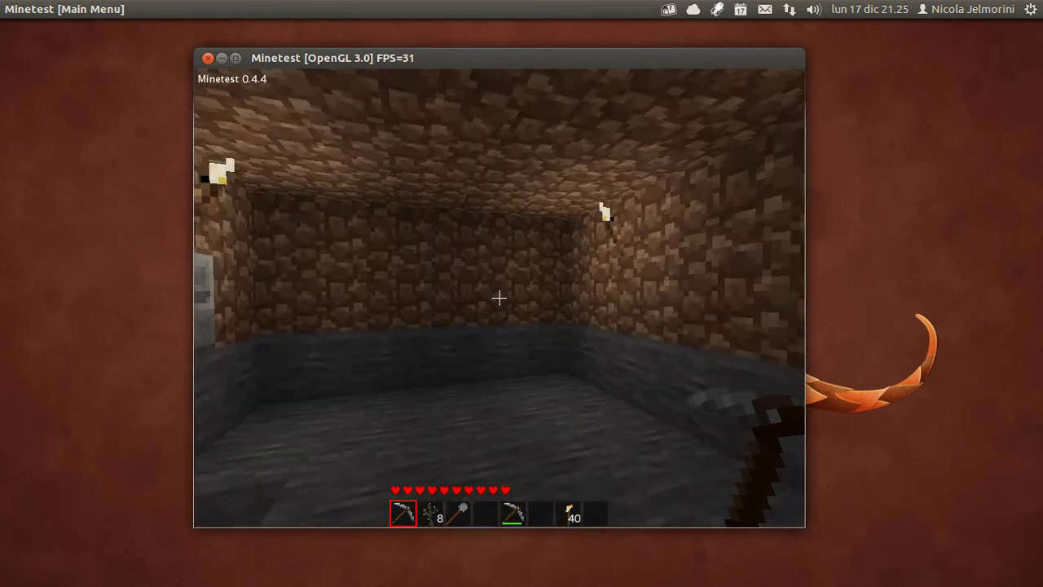
# Step: Walk up to the brown wall above the stone base and dig out one block with the pickaxe
pyautogui.press('w')
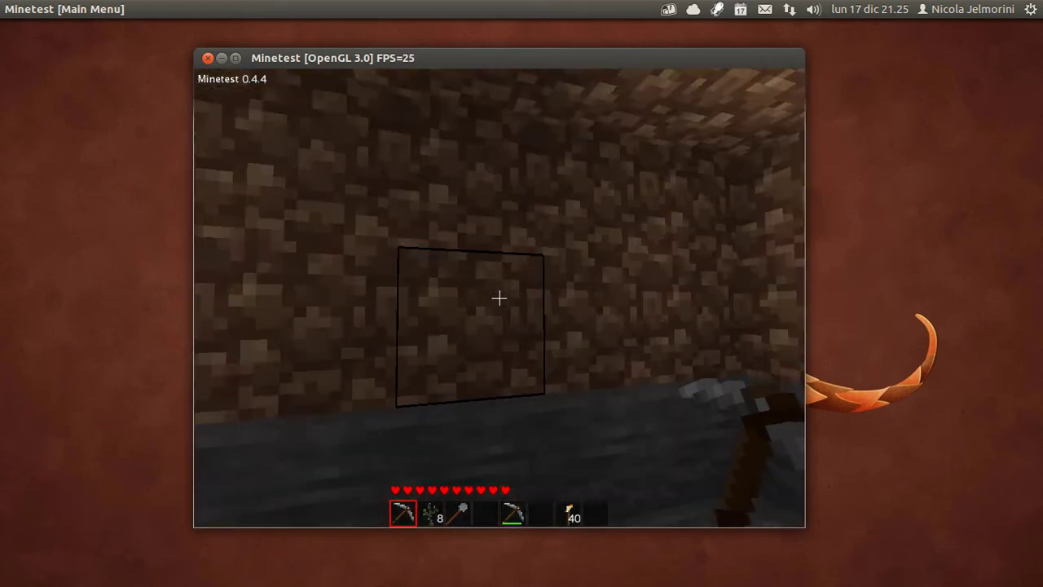
pyautogui.moveTo(498, 298); pyautogui.dragTo(499, 299)
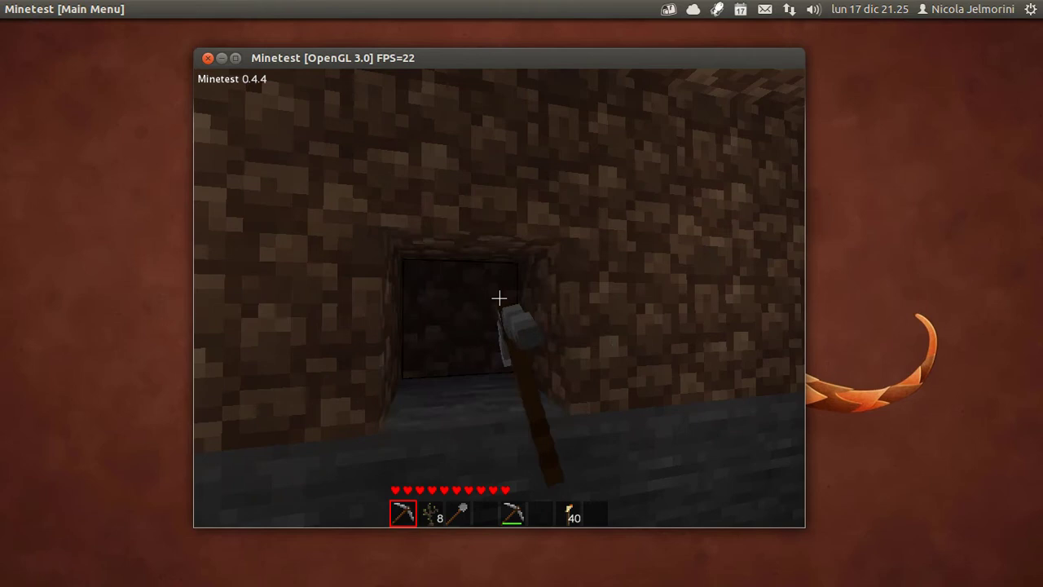
pyautogui.press('w')
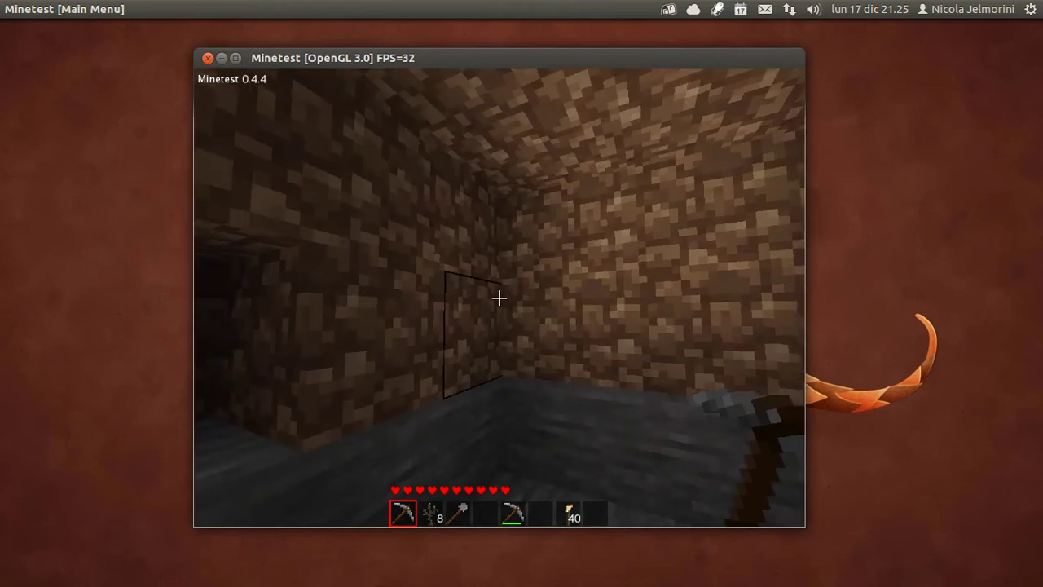
# Step: View the player's inventory and crafting grid, and return to the game
pyautogui.press('i')
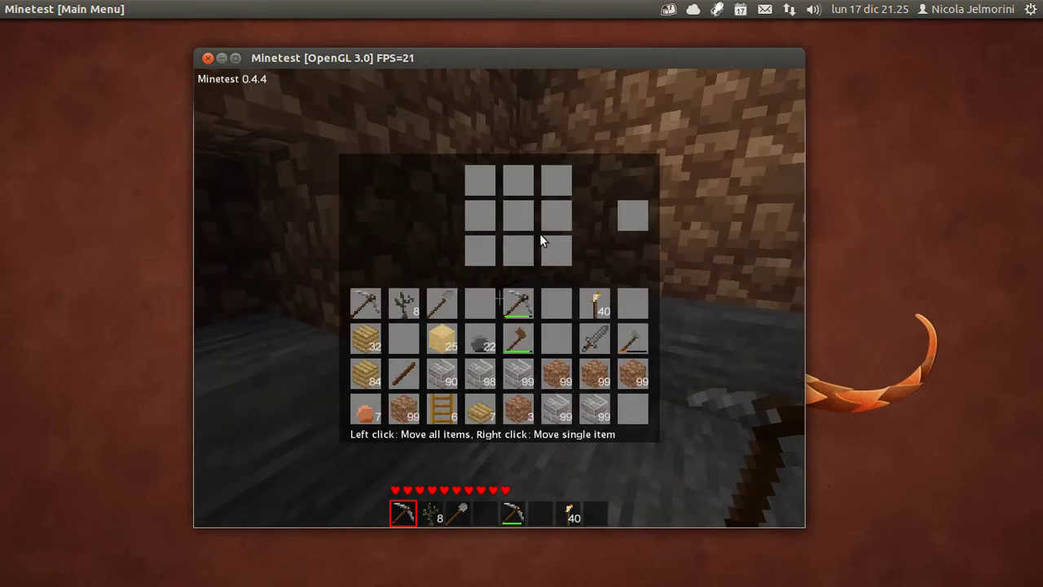
pyautogui.press('i')
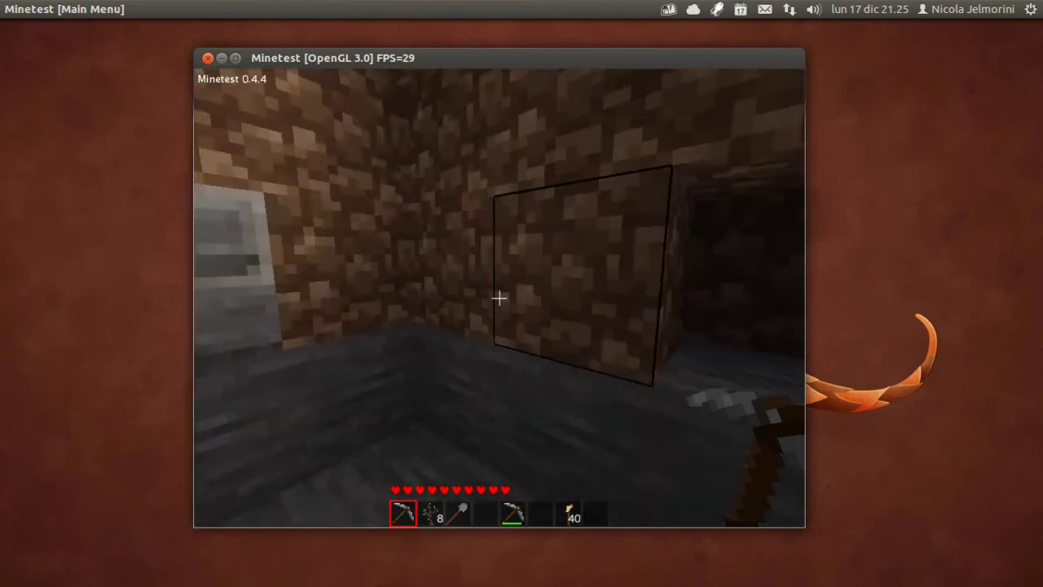
# Step: Walk to the chest near the wooden fence, view its contents and close it
pyautogui.press('w')
pyautogui.press('s')
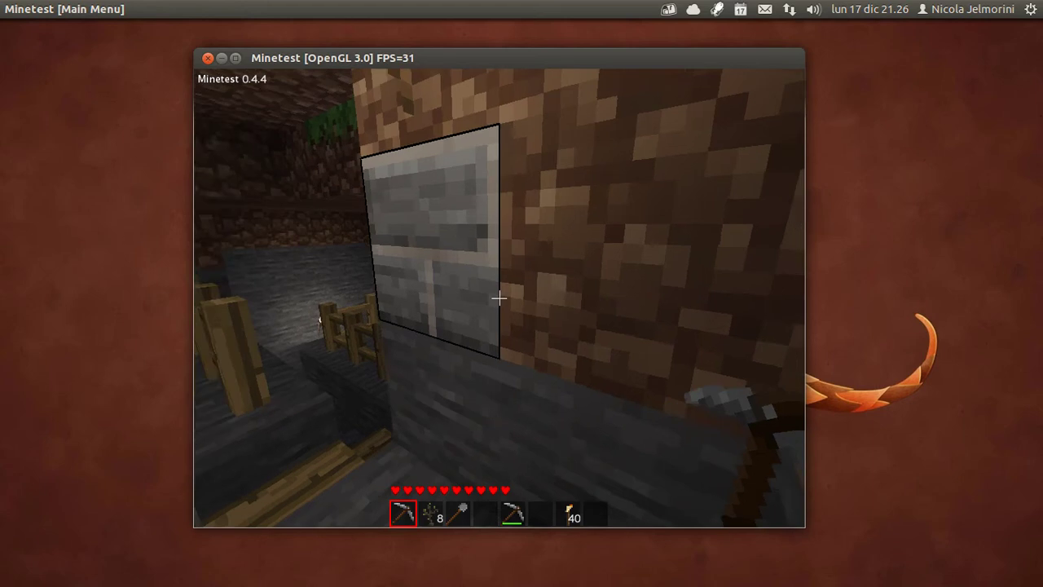
pyautogui.moveTo(498, 298)
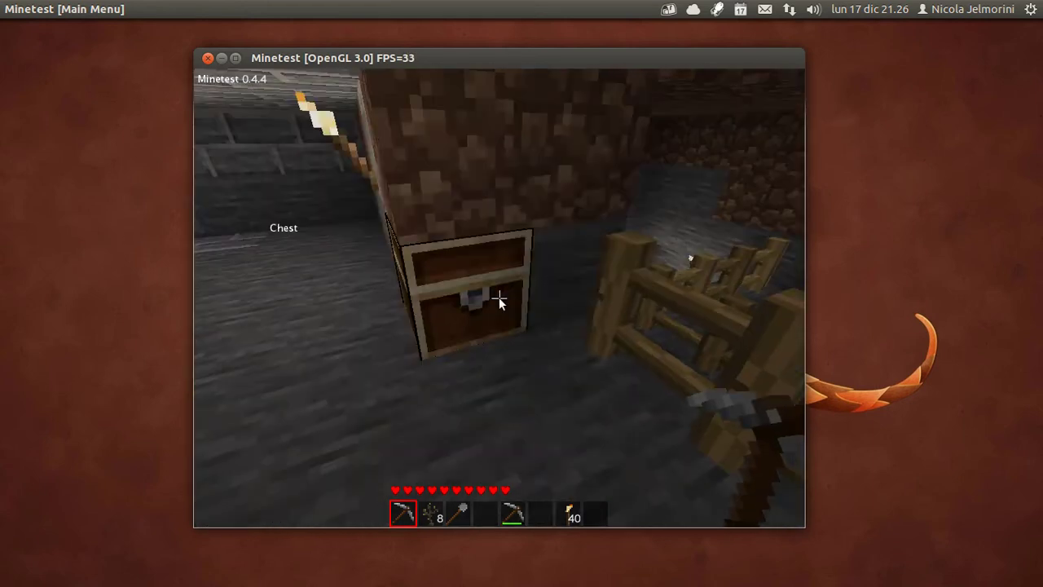
pyautogui.rightClick(499, 298)
pyautogui.press('Escape')
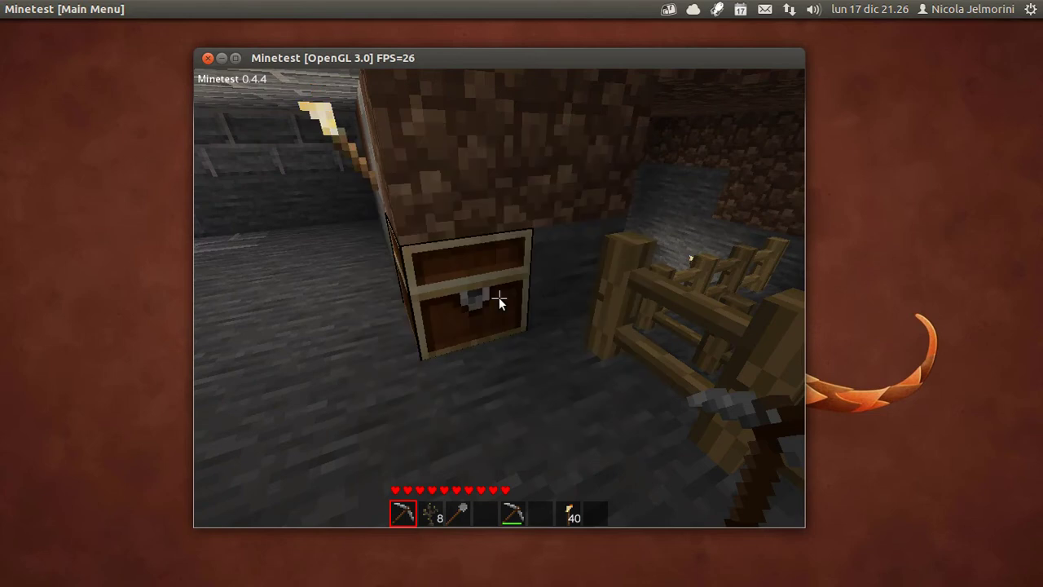
pyautogui.moveTo(499, 298)
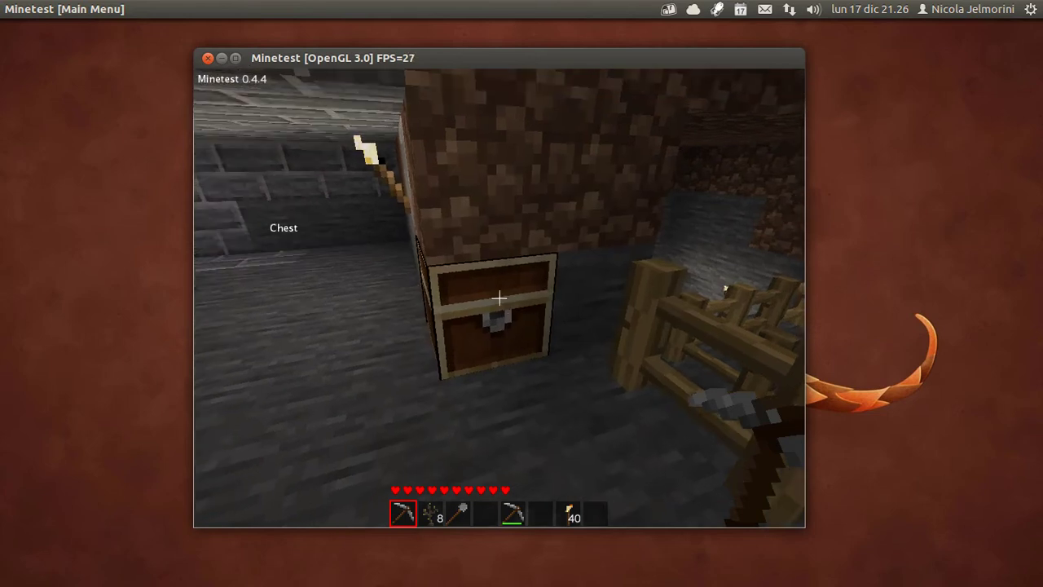
pyautogui.rightClick(499, 298)
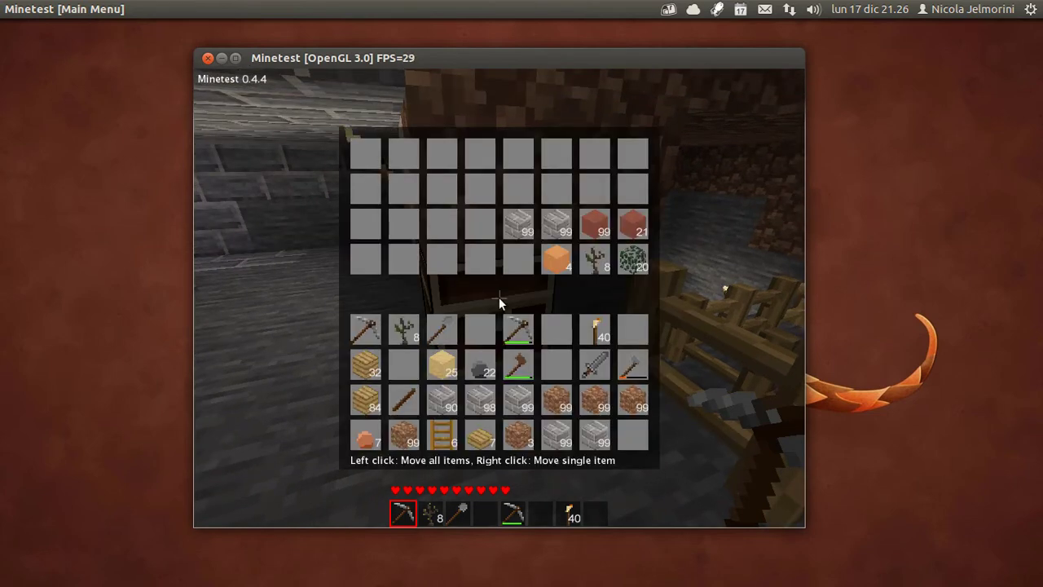
pyautogui.press('Escape')
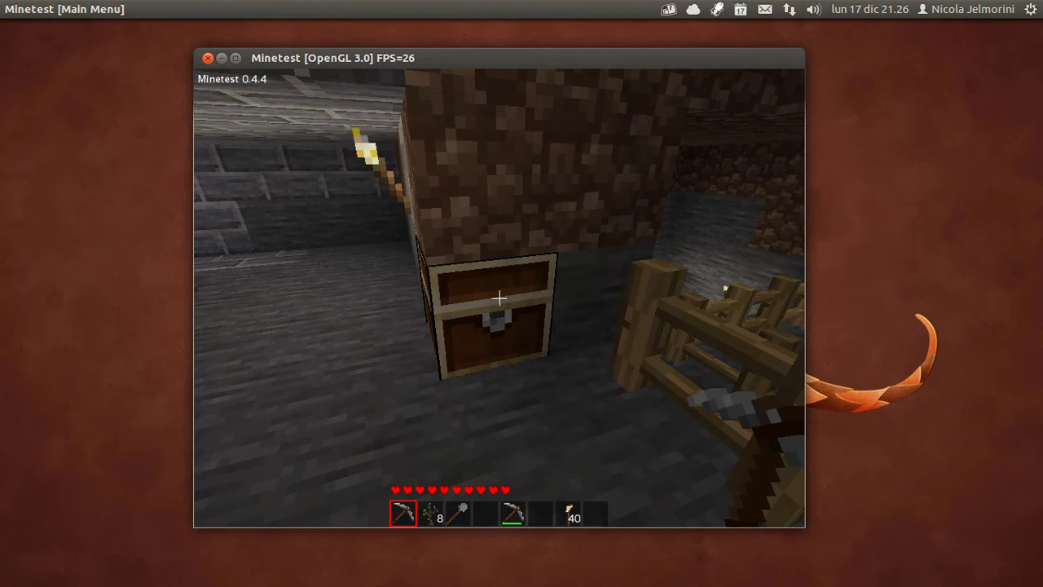
# Step: Walk through the underground rooms past the stone brick walls and return to the corridor beside the chest
pyautogui.moveTo(499, 298)
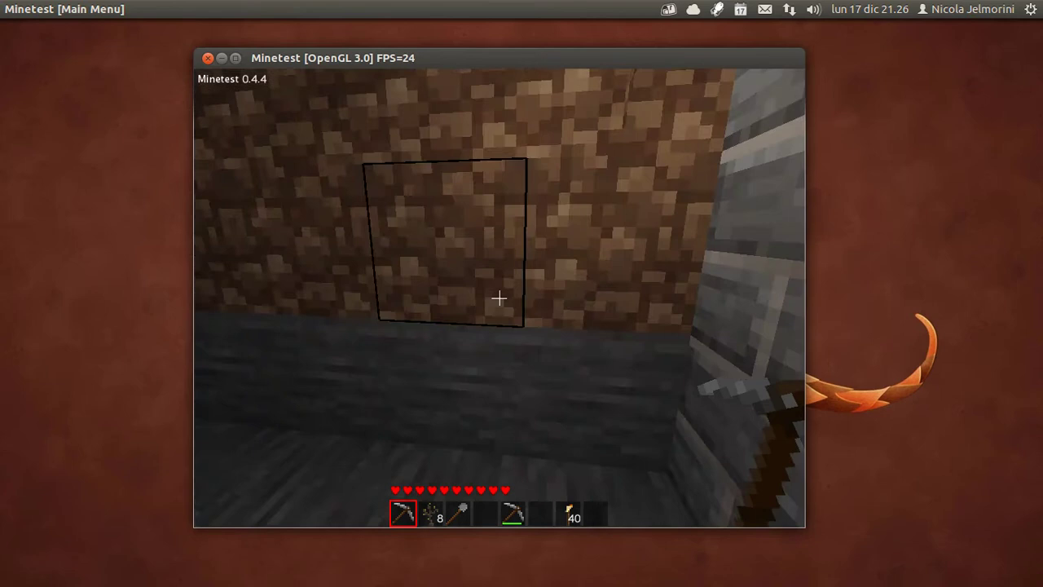
pyautogui.press('w')
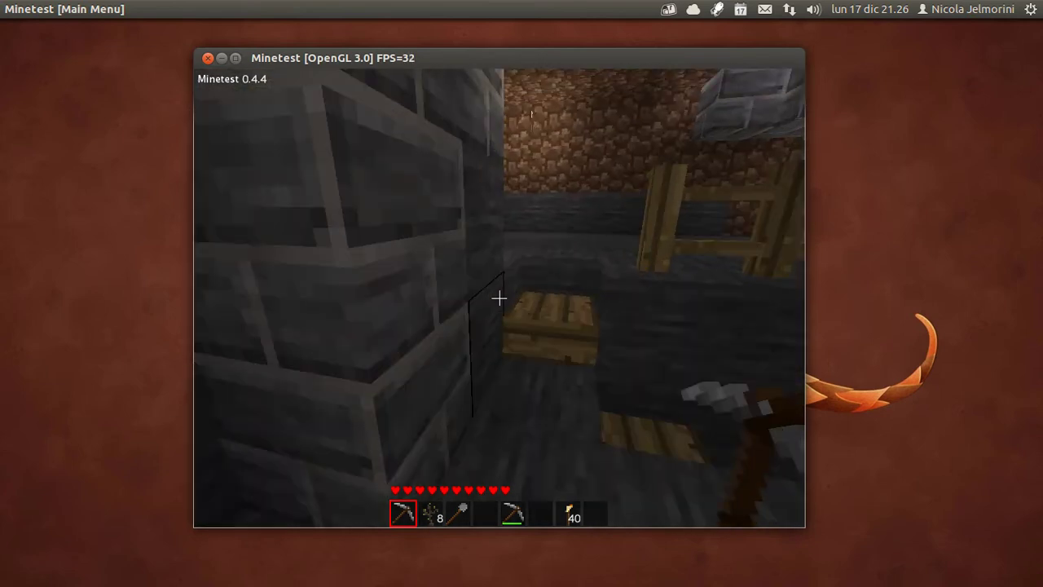
pyautogui.press('w')
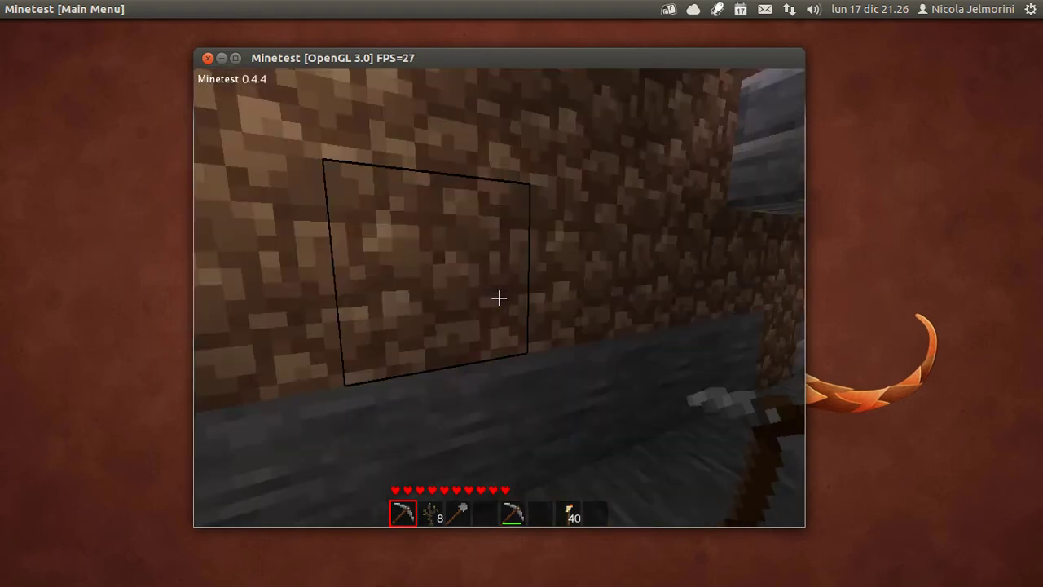
pyautogui.press('w')
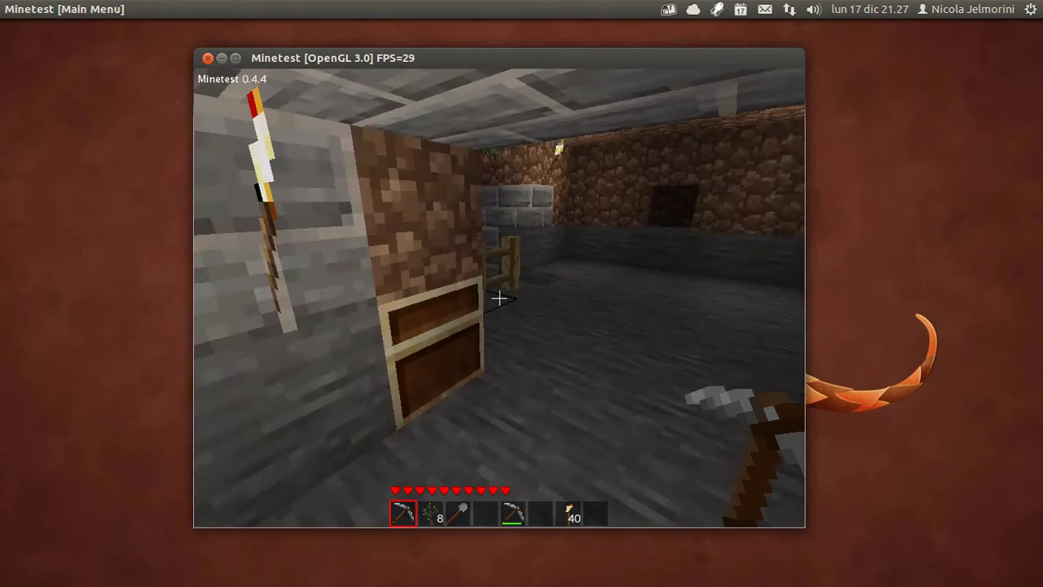
pyautogui.press('w')
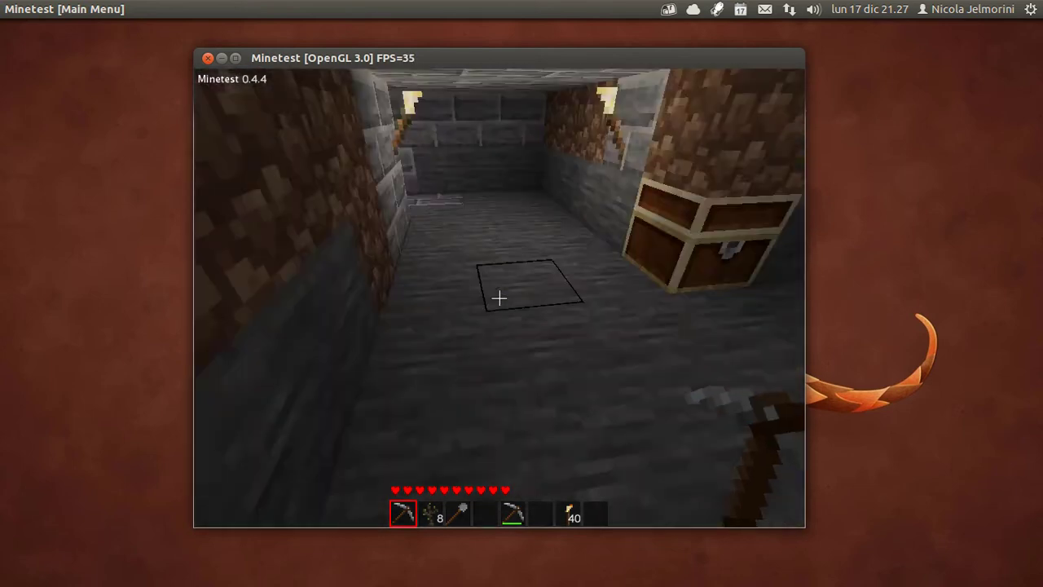
# Step: Walk ahead to the torch-lit stone room and quit Minetest to the desktop
pyautogui.press('w')
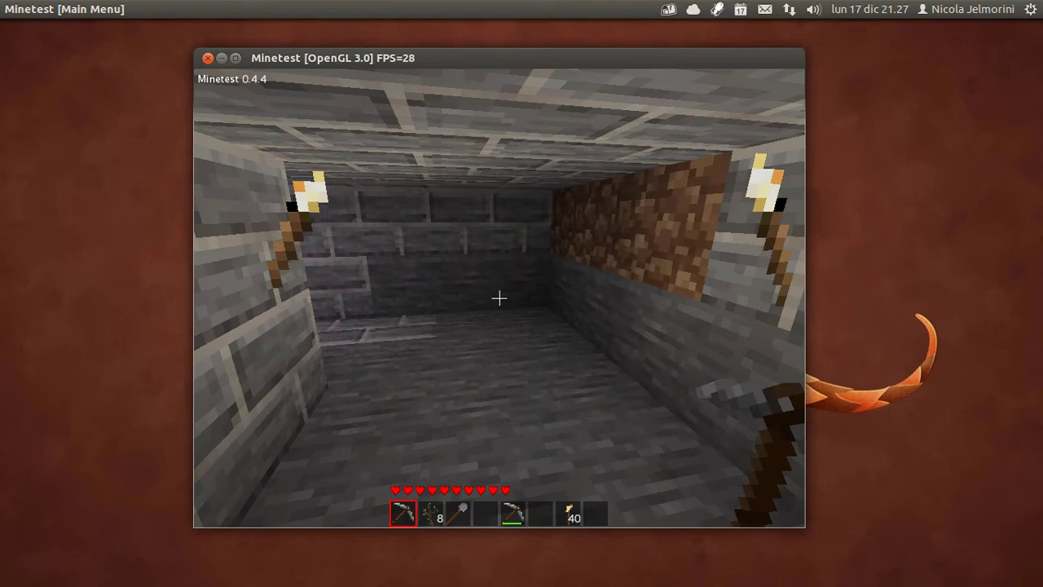
pyautogui.press('Escape')
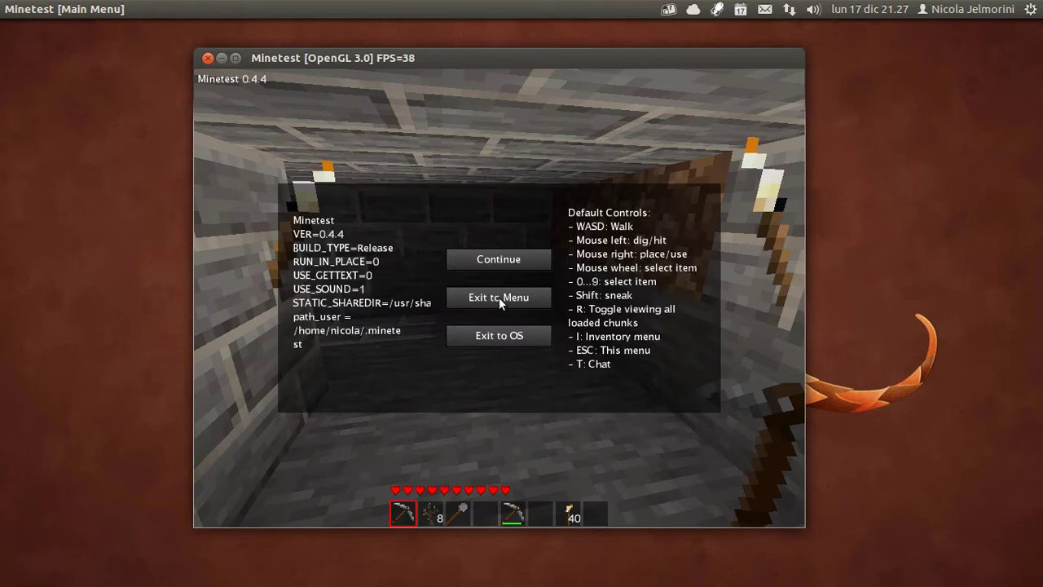
pyautogui.click(515, 340)
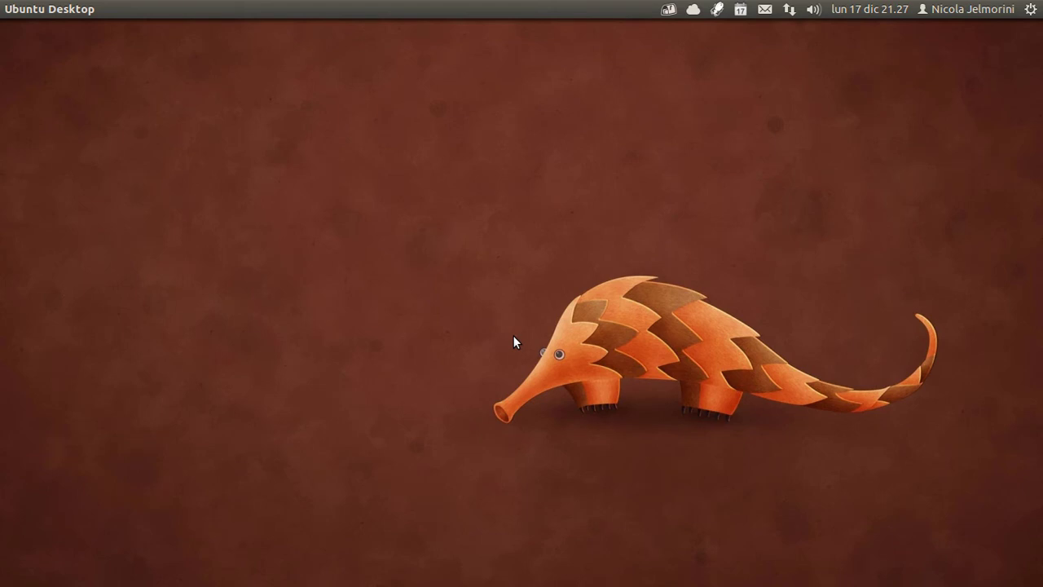
# Step: Launch Y PPA Manager from the command history and authenticate with the account password
pyautogui.moveTo(0, 144)
pyautogui.press('super')
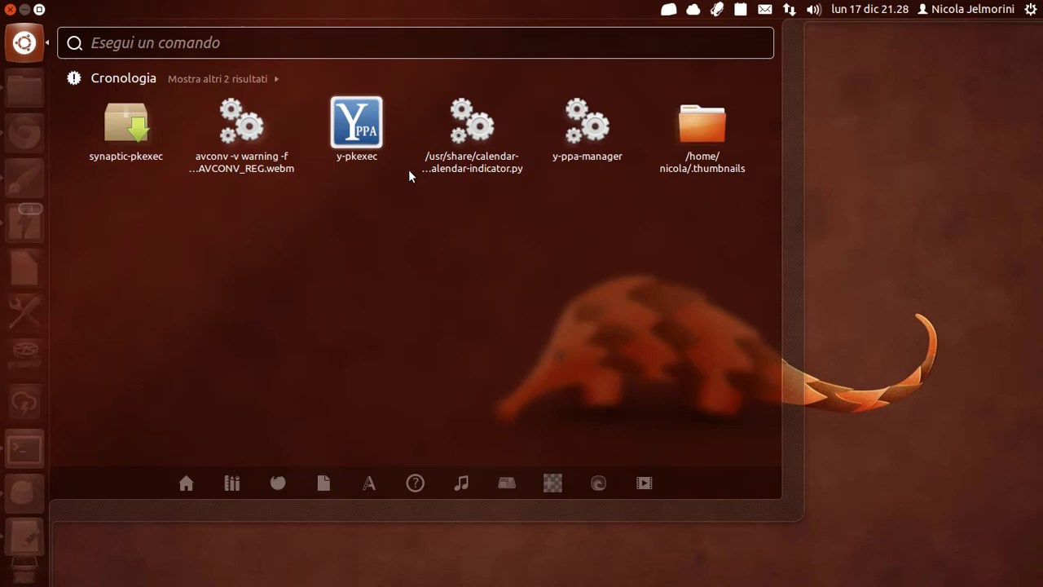
pyautogui.click(367, 128)
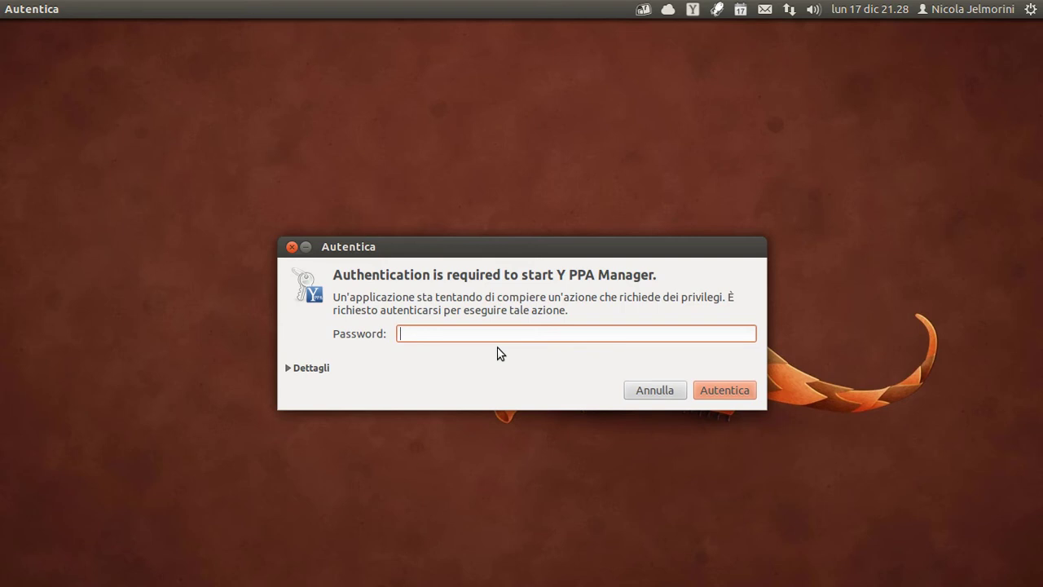
pyautogui.write('••••••••••••••')
pyautogui.press('Return')
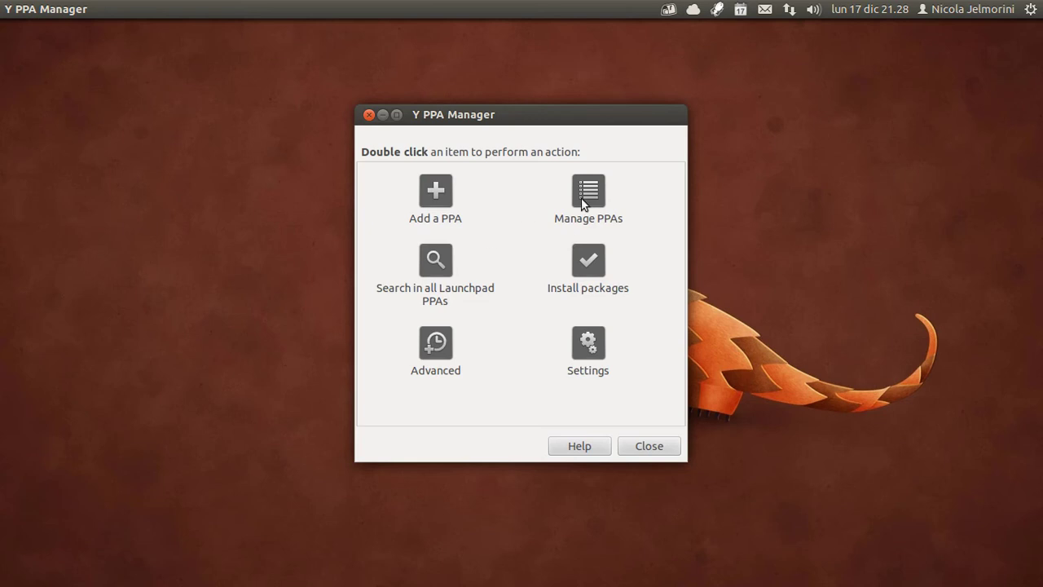
# Step: Find and select ppa:minetestdevs/stable (precise) in the list of managed PPAs, and close Y PPA Manager
pyautogui.click(589, 197)
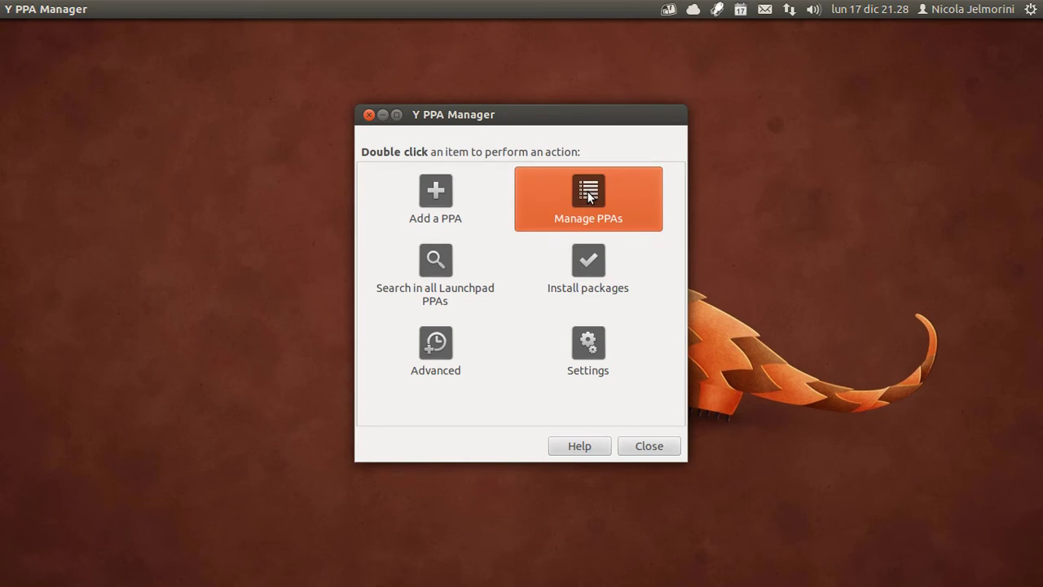
pyautogui.doubleClick(589, 195)
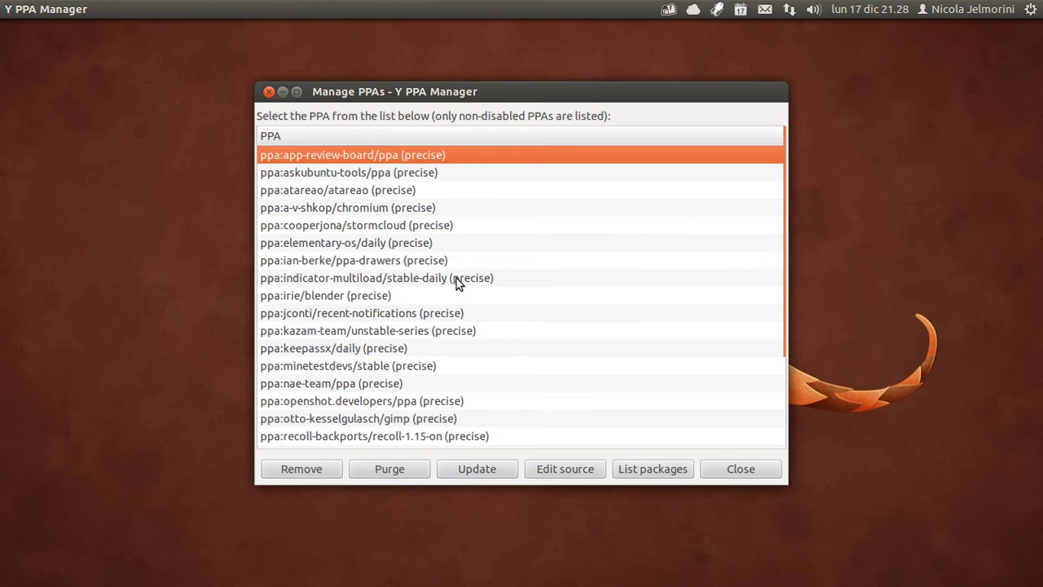
pyautogui.scroll(-1, 458, 308)
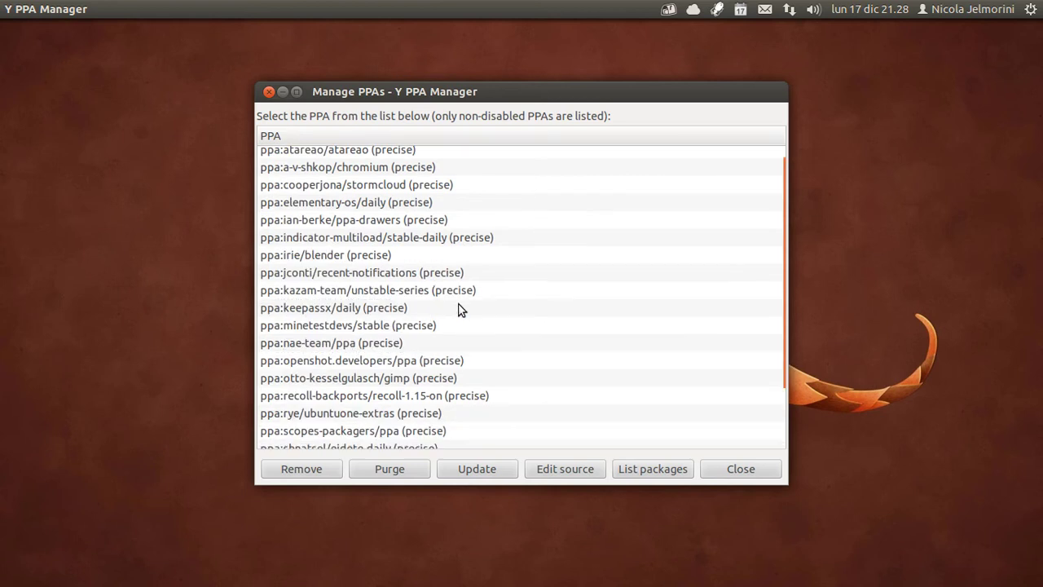
pyautogui.scroll(-1, 458, 308)
pyautogui.scroll(-1, 453, 326)
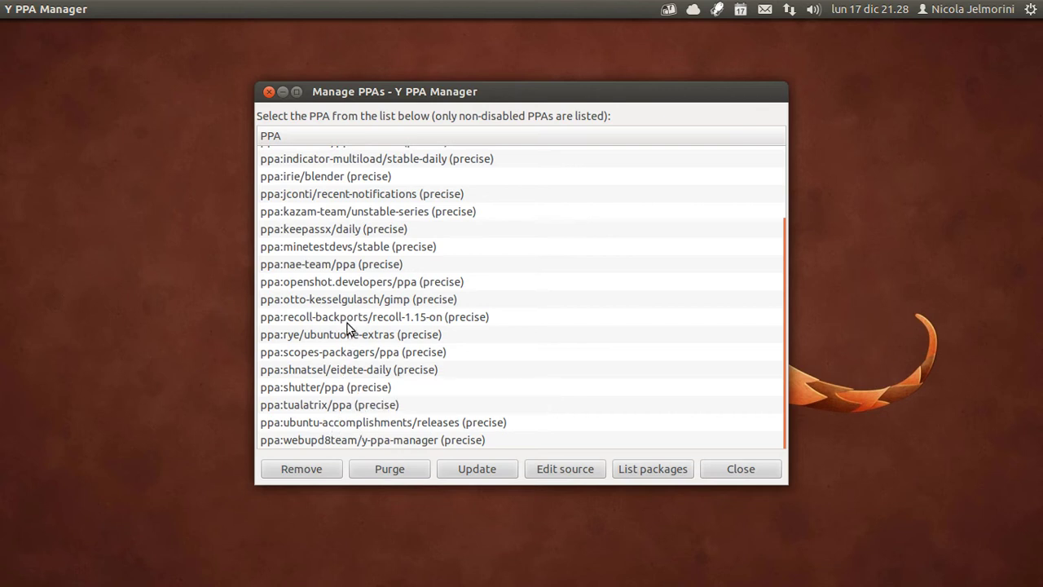
pyautogui.click(339, 248)
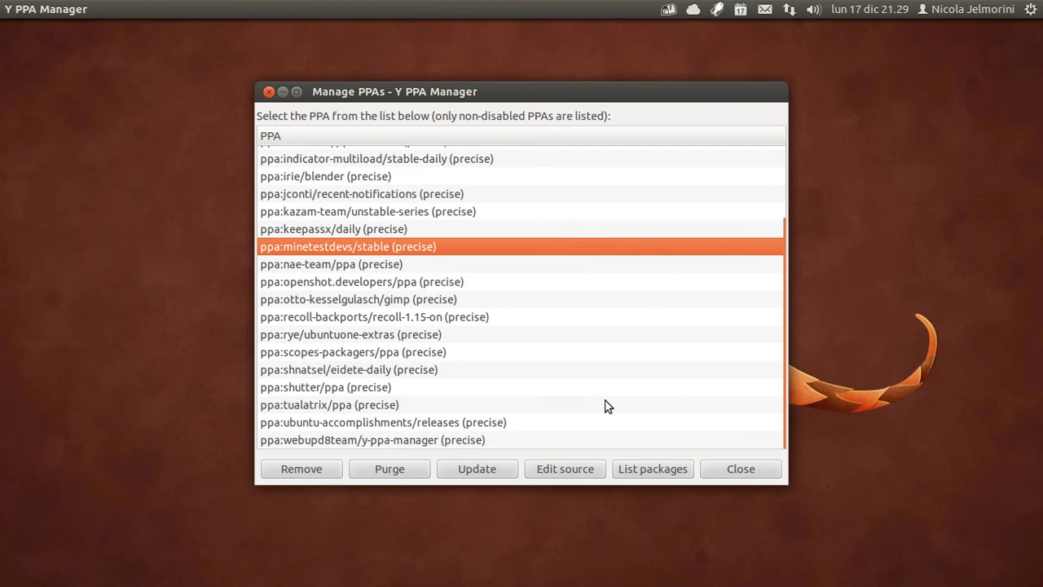
pyautogui.click(742, 468)
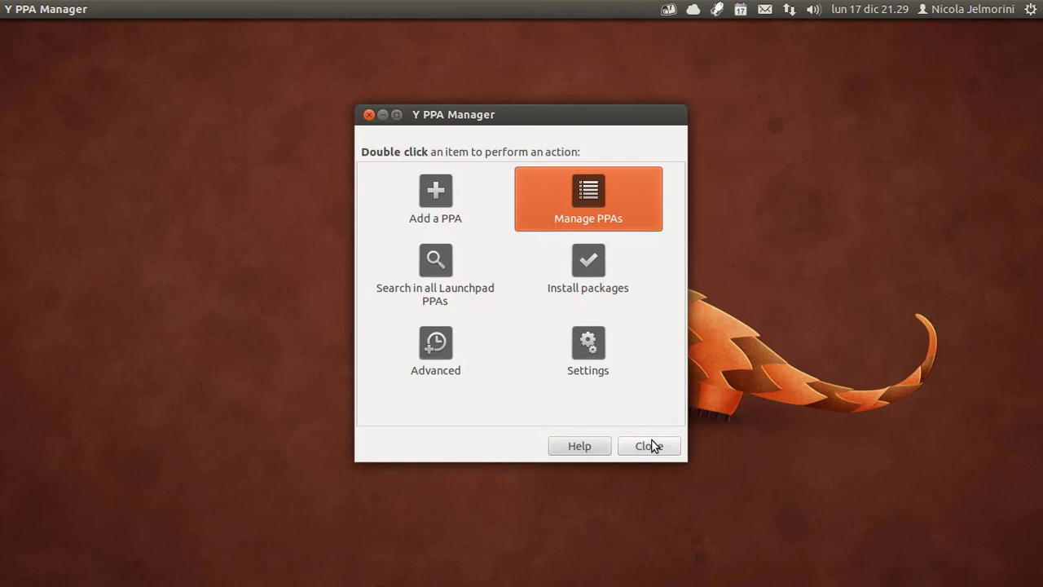
pyautogui.click(651, 444)
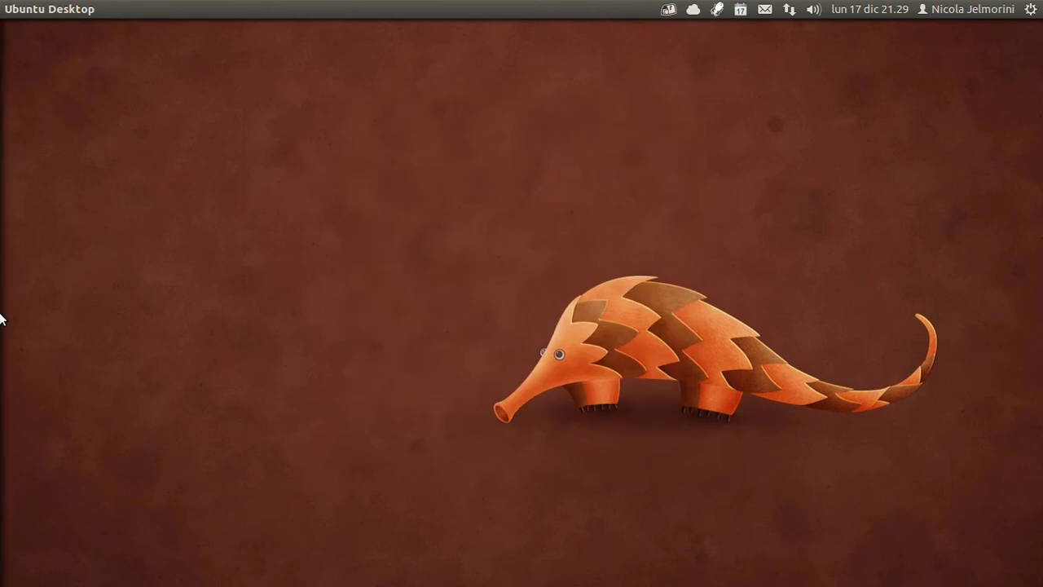
# Step: Launch Minetest again from the installed applications and show its credits page
pyautogui.moveTo(1, 417)
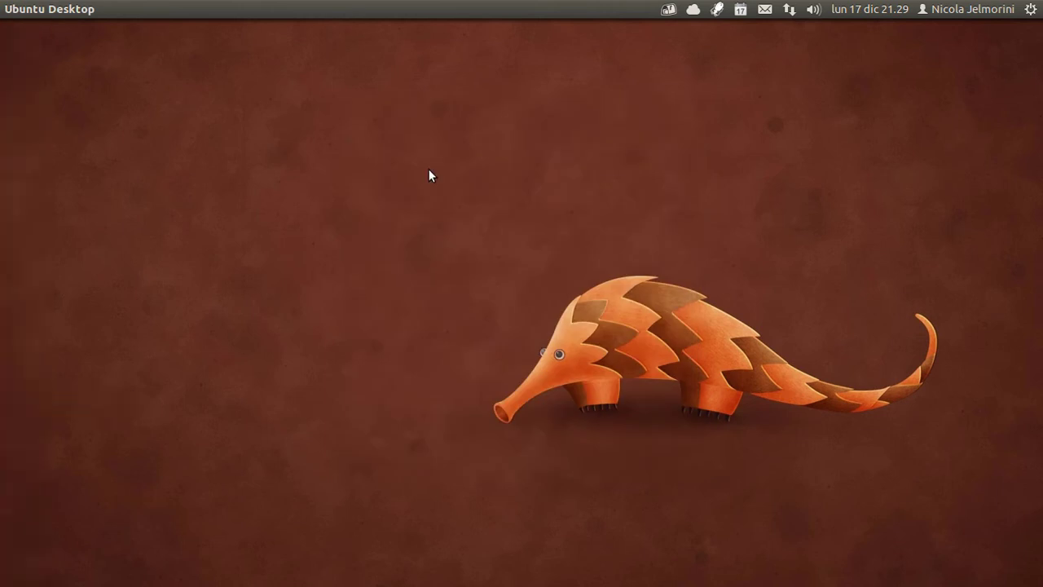
pyautogui.moveTo(2, 85)
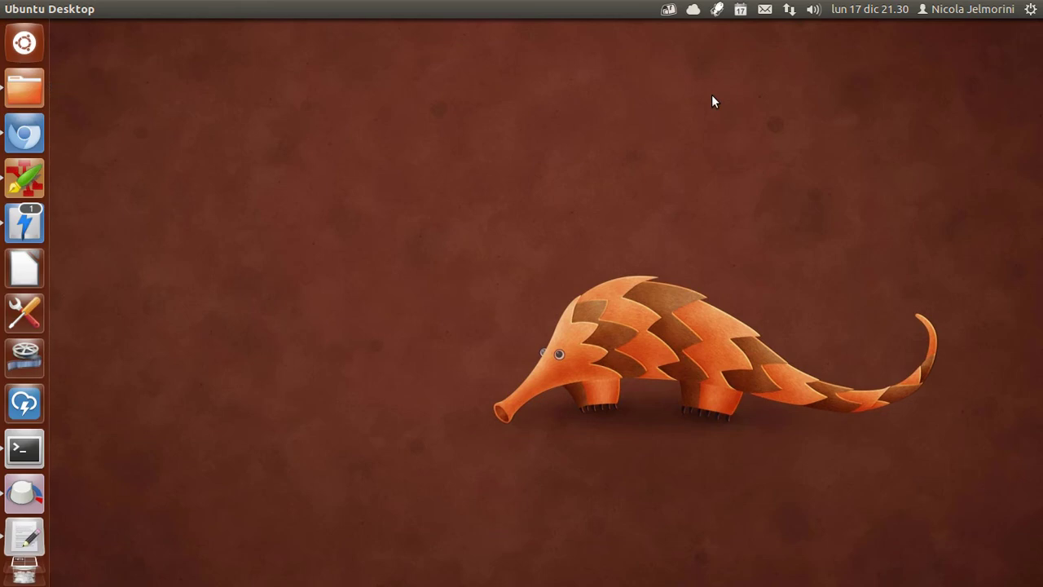
pyautogui.press('super')
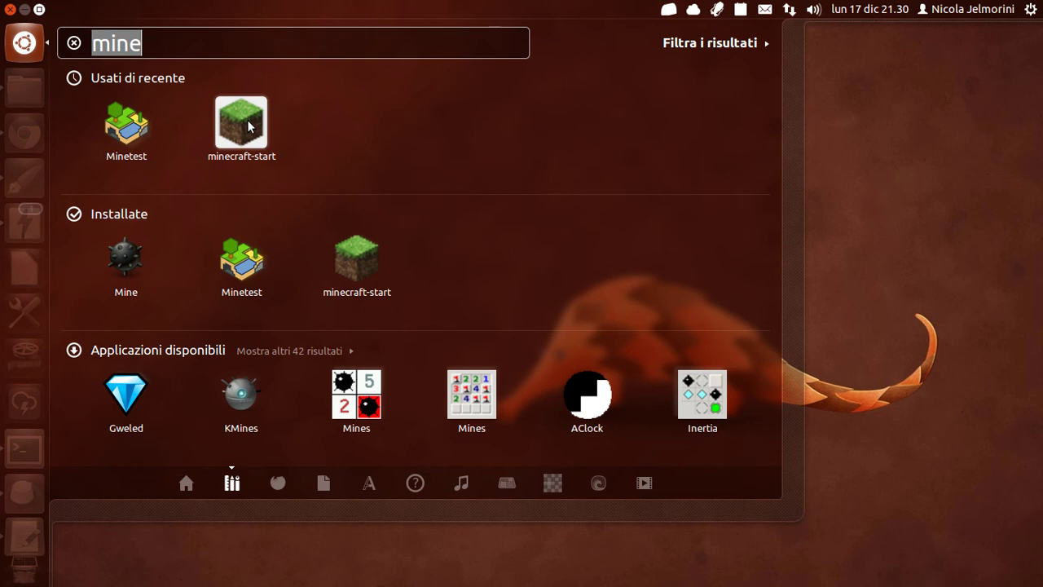
pyautogui.click(118, 123)
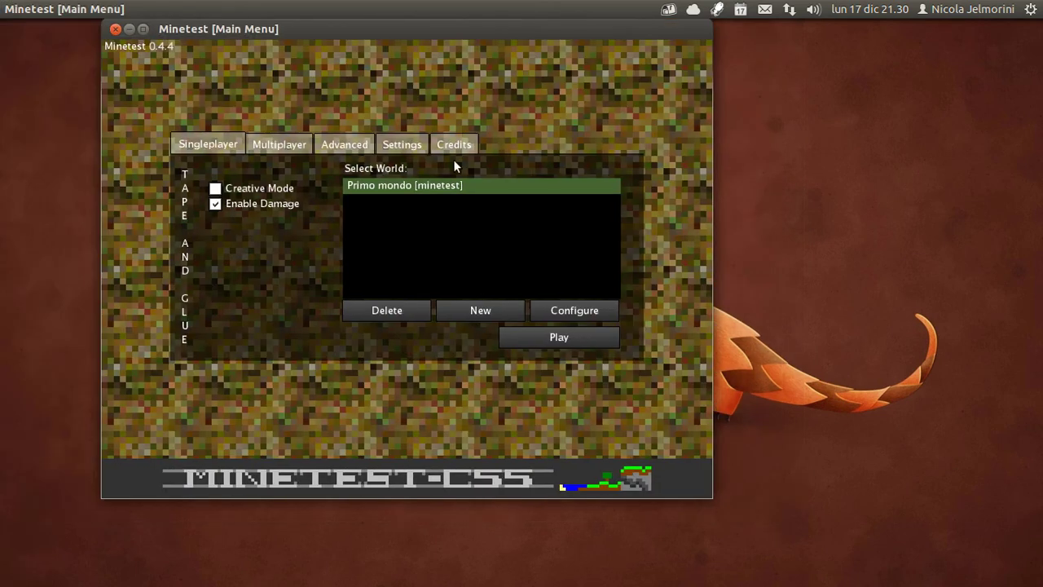
pyautogui.click(453, 147)
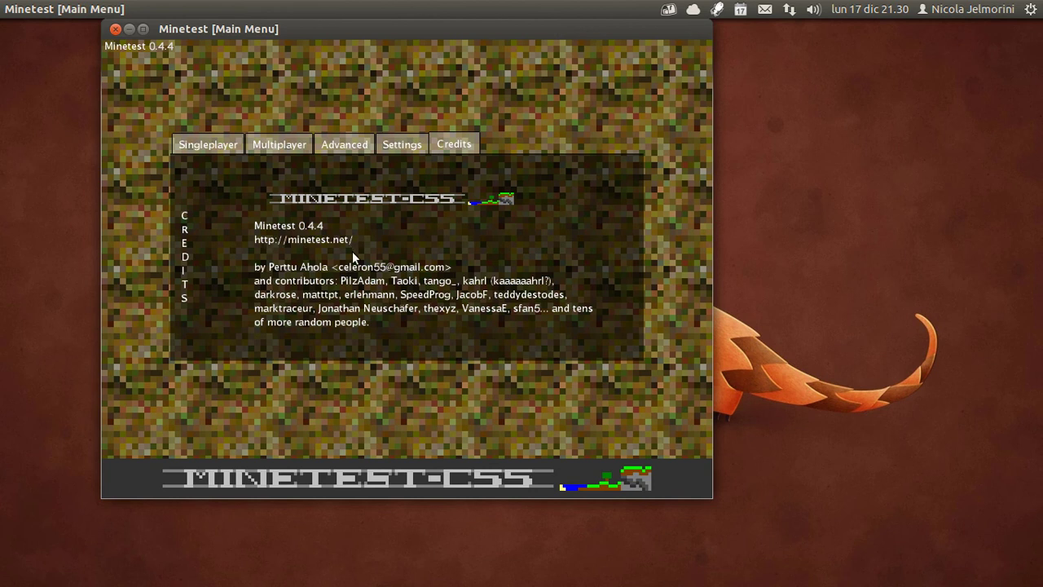
# Step: Switch to the Terminal, spread its window and the Minetest window farther apart, and leave the Terminal in front
pyautogui.moveTo(4, 571)
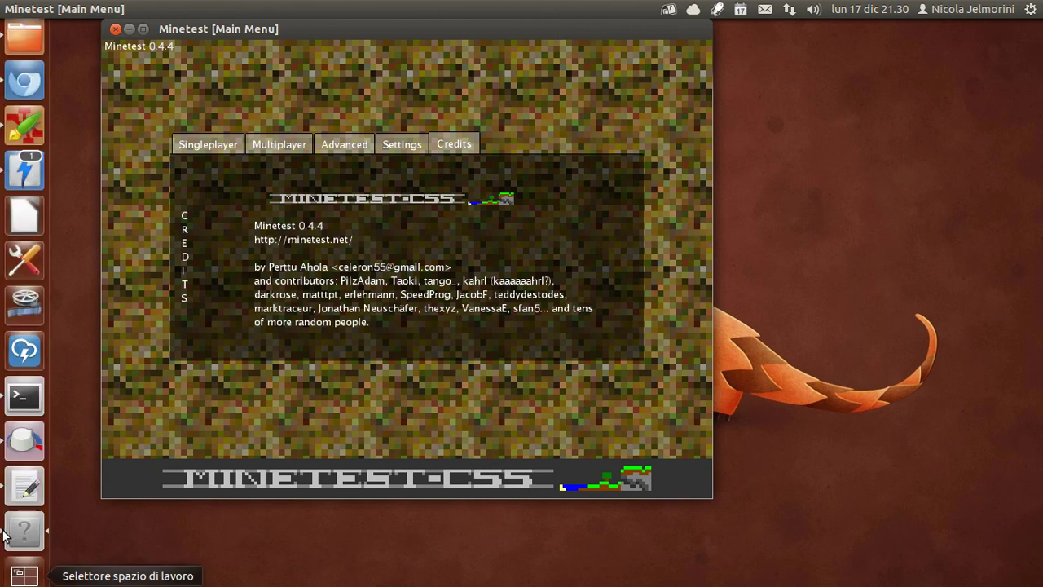
pyautogui.click(24, 393)
pyautogui.moveTo(619, 209); pyautogui.dragTo(634, 189)
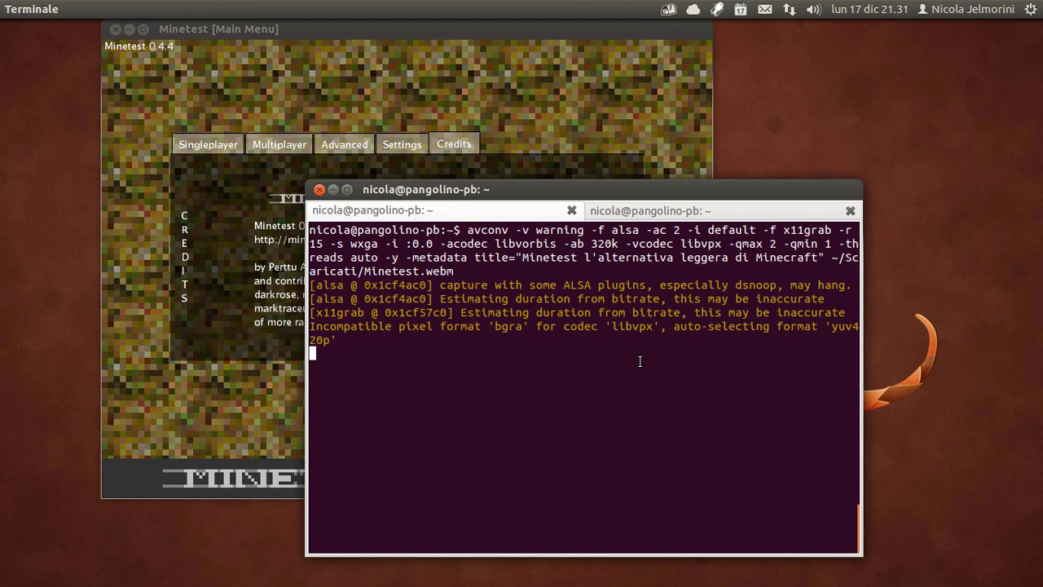
pyautogui.moveTo(559, 192); pyautogui.dragTo(616, 190)
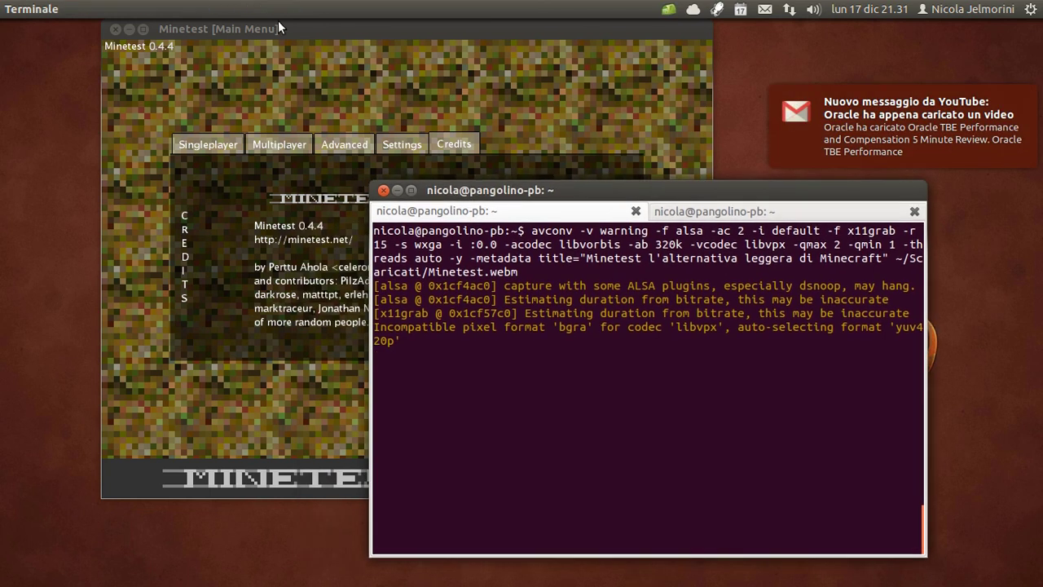
pyautogui.moveTo(266, 26); pyautogui.dragTo(178, 30)
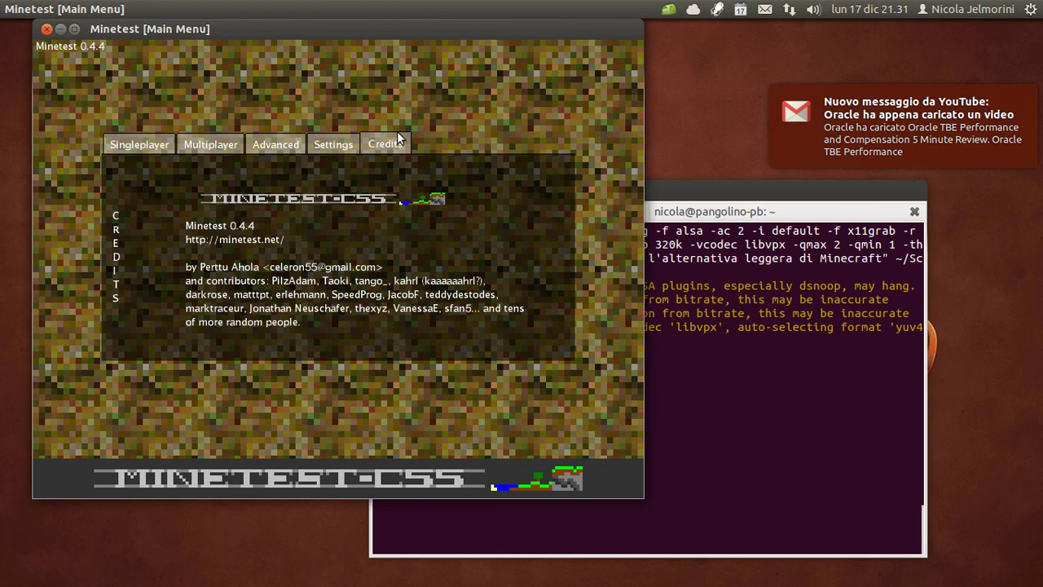
pyautogui.click(744, 194)
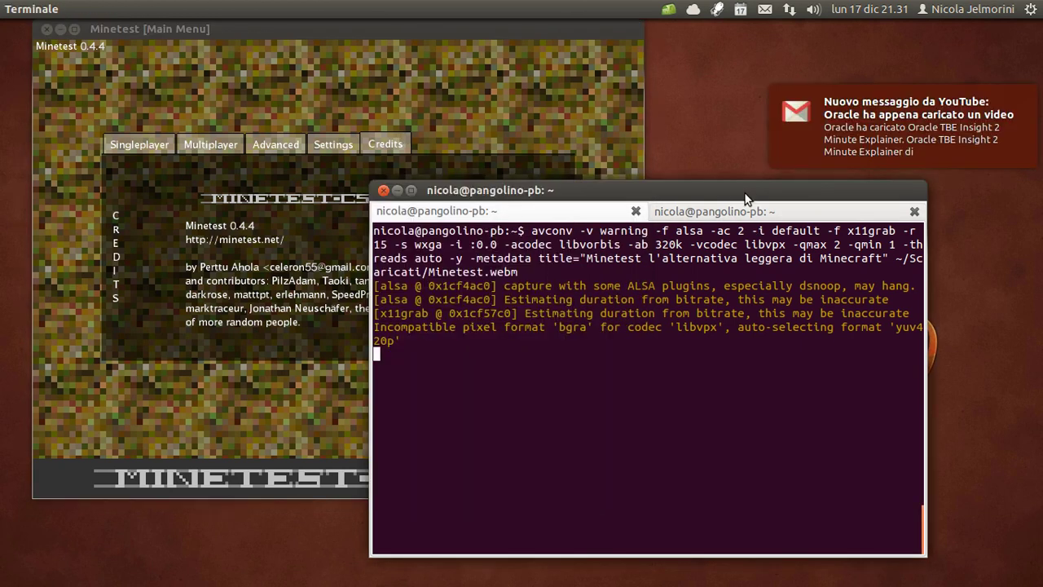